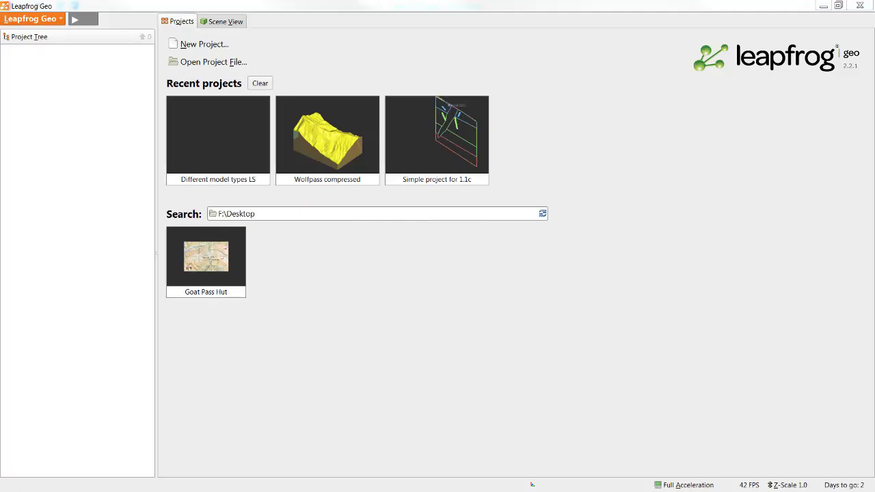
Create a new Leapfrog Geo project named Topopgraphy.
{"action": "left_click", "coordinate": [226, 44]}
{"action": "type", "text": "Topopgraphy"}
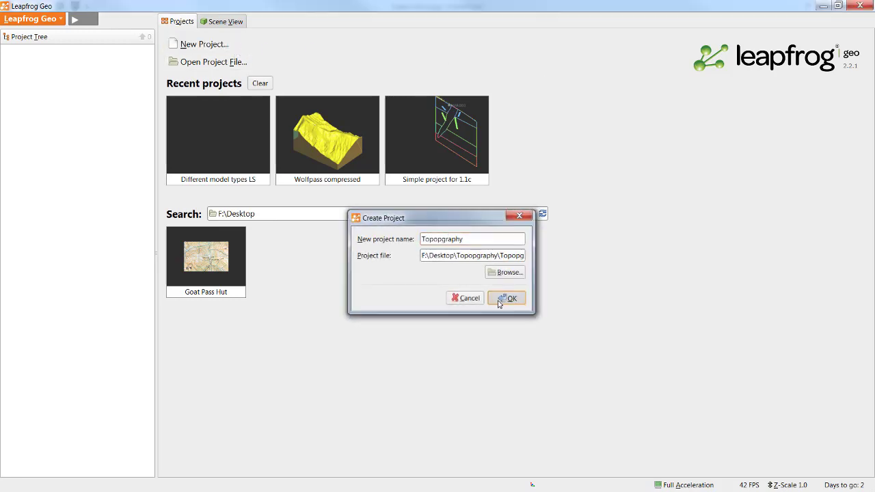
{"action": "left_click", "coordinate": [506, 298]}
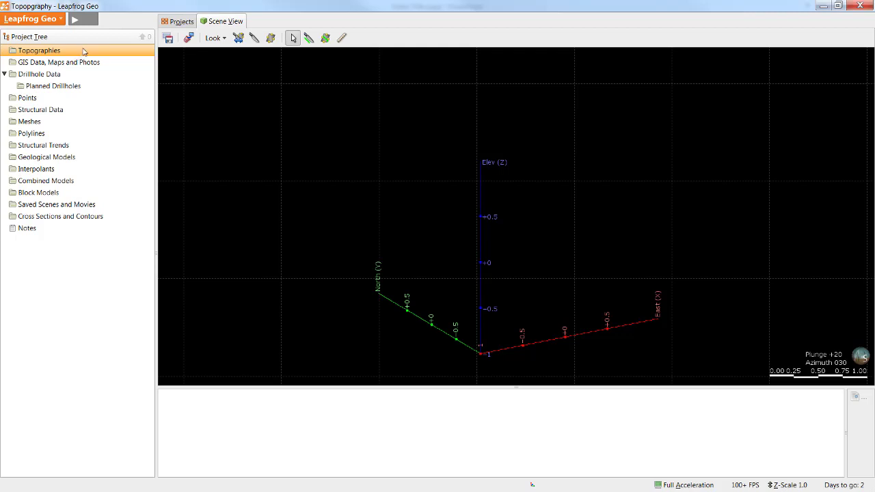
From the Topographies folder, start a new topography by importing an elevation grid.
{"action": "right_click", "coordinate": [82, 51]}
{"action": "mouse_move", "coordinate": [93, 55]}
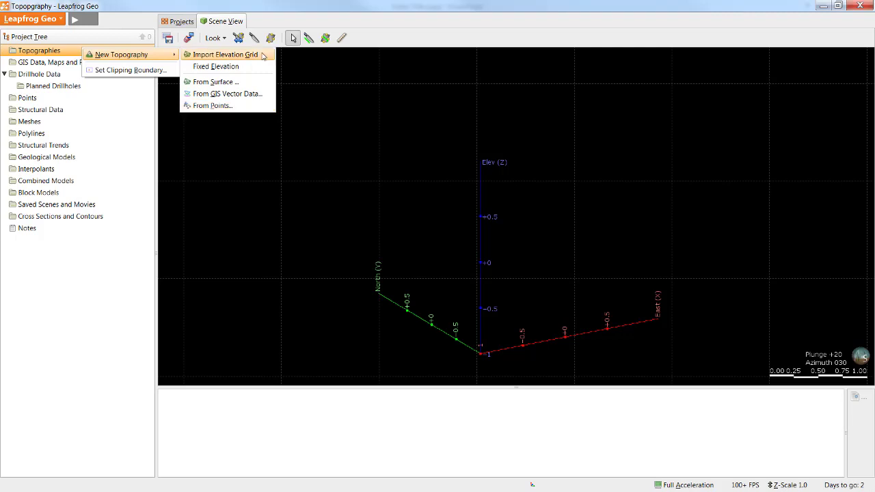
{"action": "left_click", "coordinate": [267, 57]}
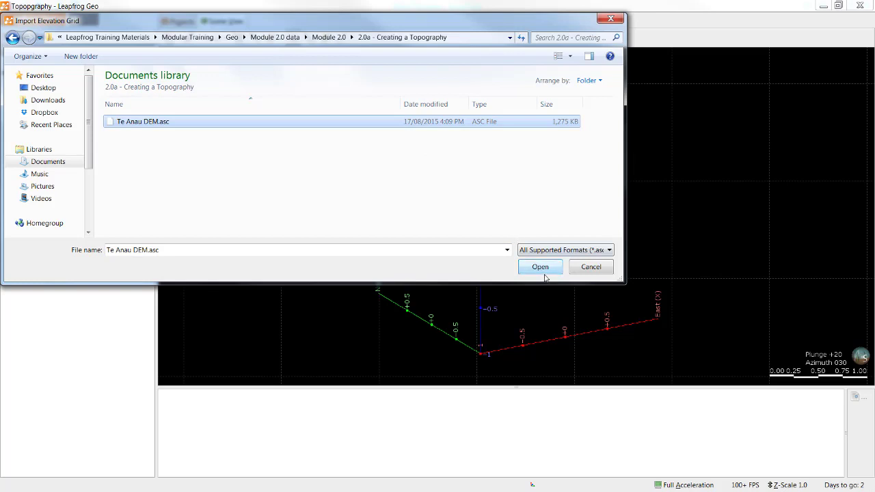
Open the Te Anau DEM.asc grid file for import.
{"action": "left_click", "coordinate": [540, 267]}
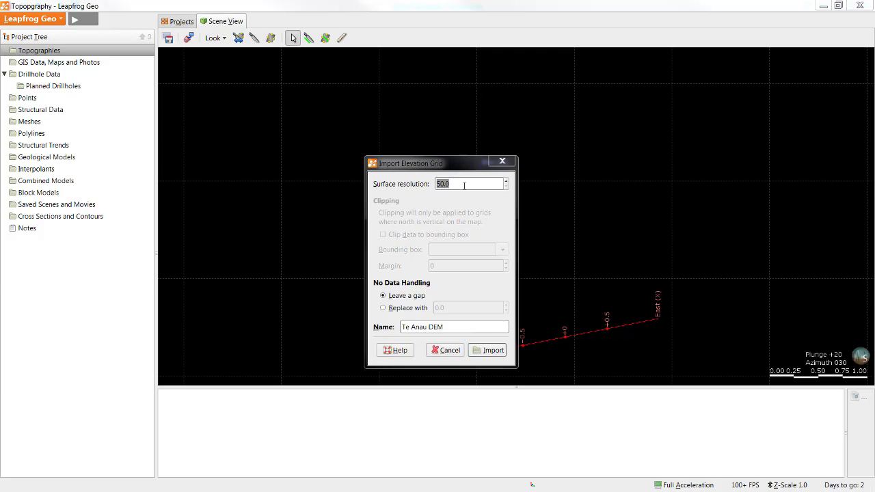
Import Te Anau DEM at 50.0 resolution as 'Topography' and display it in the scene.
{"action": "left_click", "coordinate": [463, 185]}
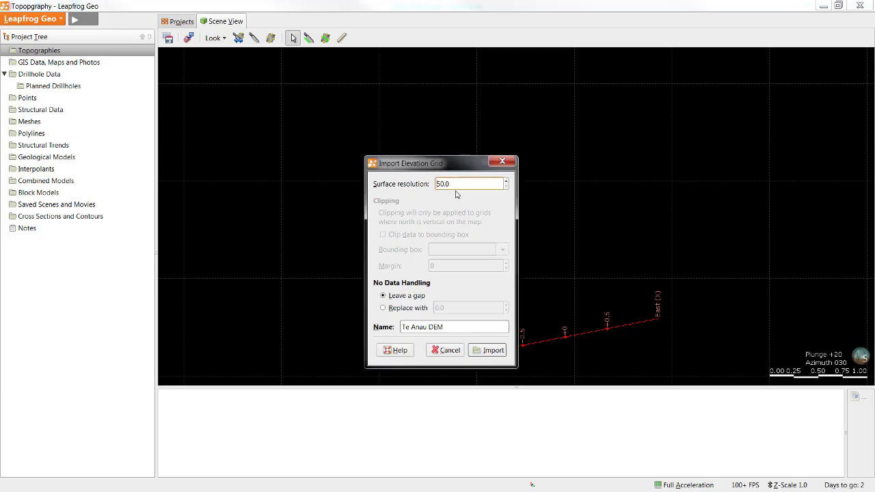
{"action": "left_click", "coordinate": [492, 352]}
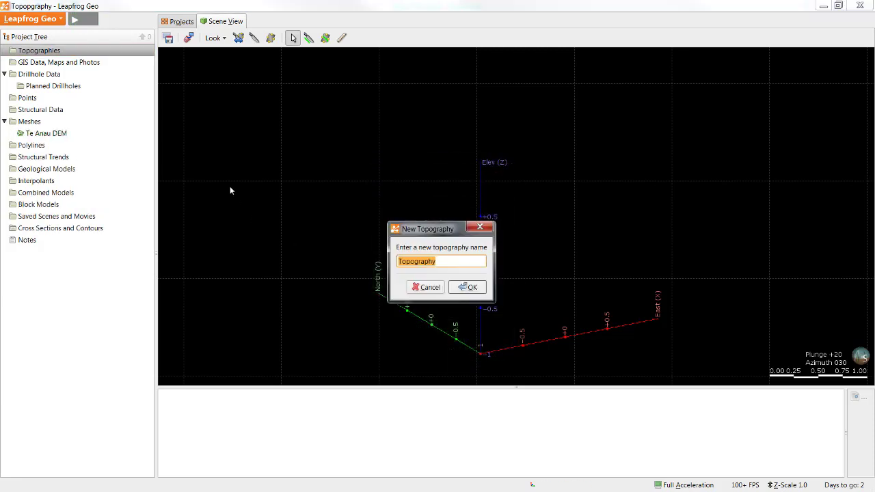
{"action": "left_click", "coordinate": [467, 288]}
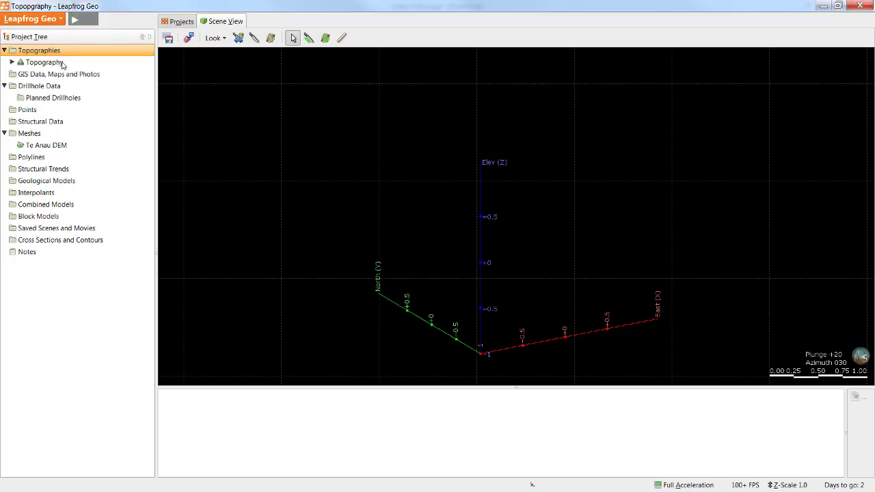
{"action": "left_click_drag", "start_coordinate": [61, 65], "coordinate": [305, 114]}
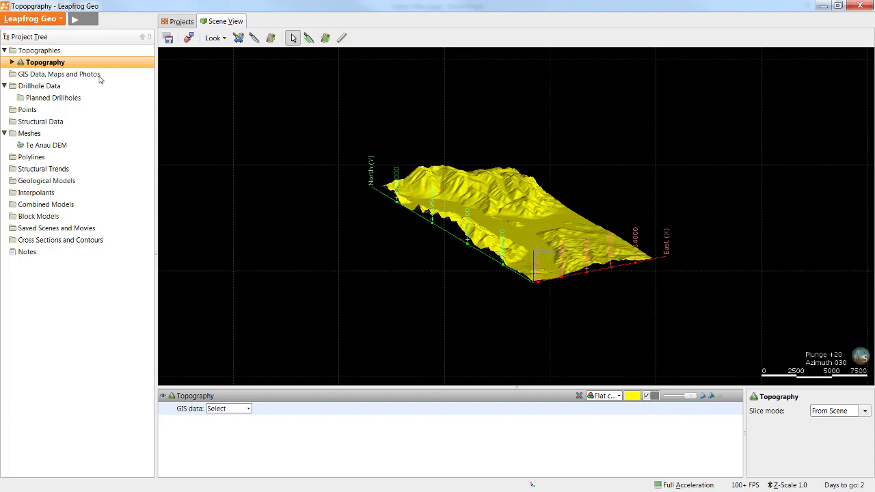
Import the Lake Hauroko Georeferenced map and show it in the scene beneath the terrain.
{"action": "right_click", "coordinate": [100, 76]}
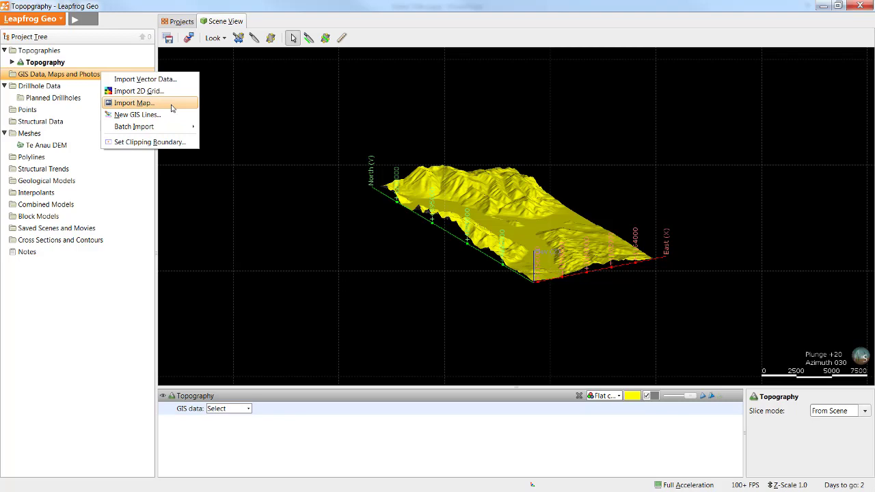
{"action": "left_click", "coordinate": [171, 104]}
{"action": "left_click", "coordinate": [369, 134]}
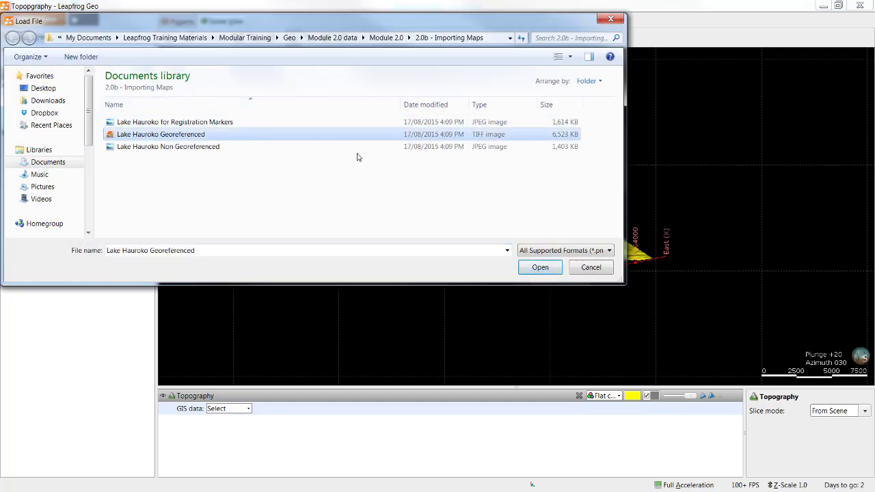
{"action": "left_click", "coordinate": [539, 267]}
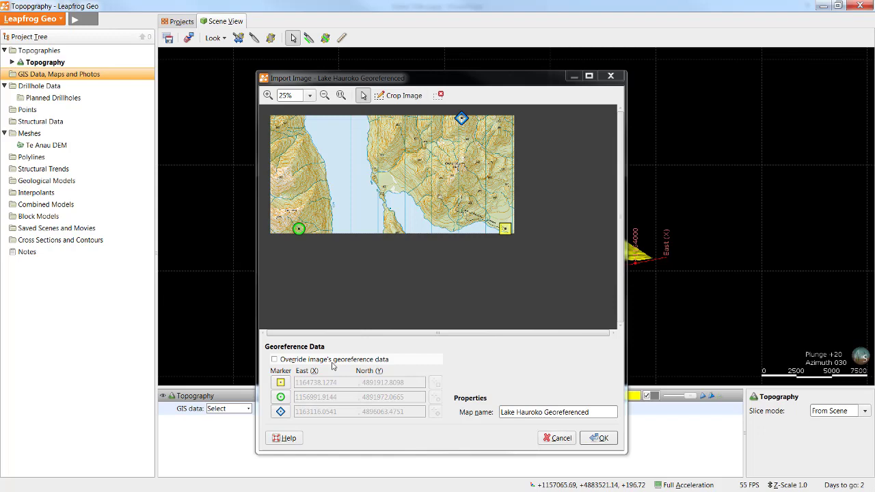
{"action": "left_click", "coordinate": [599, 438]}
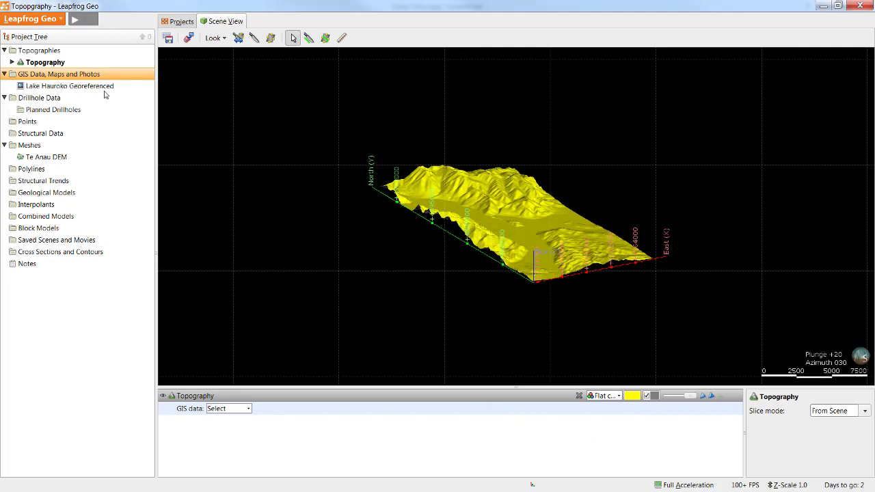
{"action": "left_click_drag", "start_coordinate": [104, 87], "coordinate": [494, 174]}
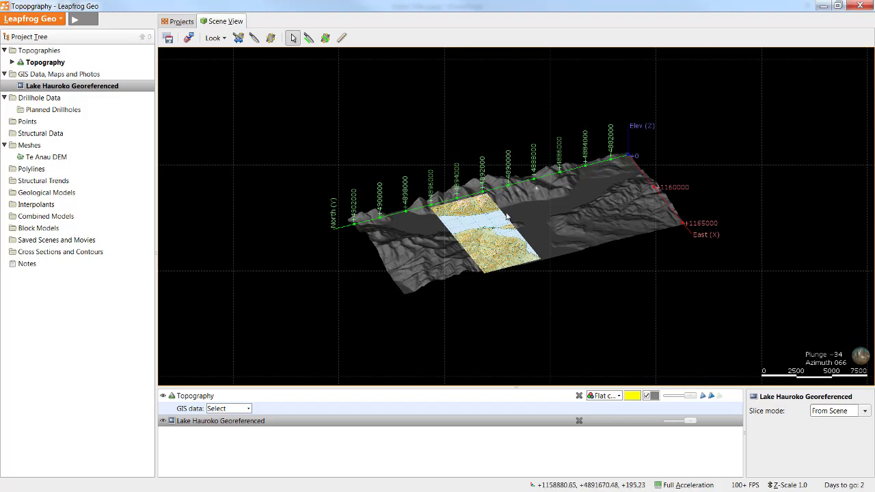
{"action": "left_click_drag", "start_coordinate": [506, 217], "coordinate": [470, 267]}
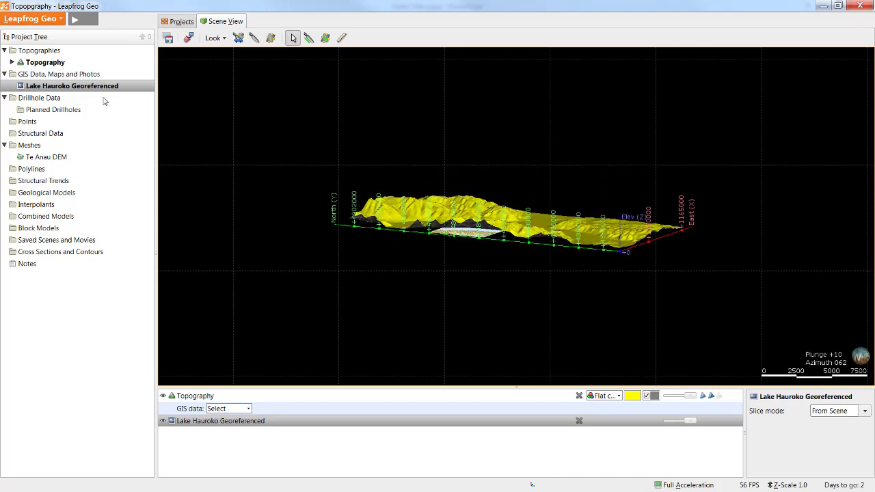
Open the Lake Hauroko Non Georeferenced image as a new map import.
{"action": "right_click", "coordinate": [89, 74]}
{"action": "left_click", "coordinate": [141, 108]}
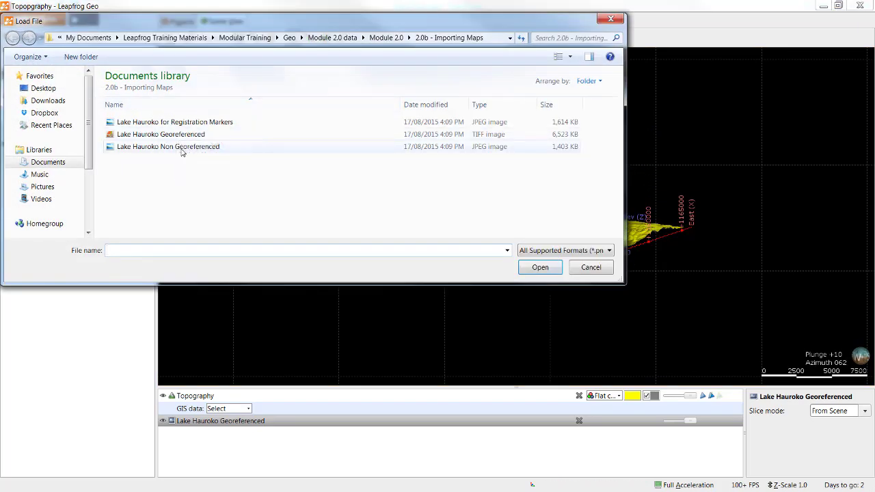
{"action": "left_click", "coordinate": [205, 146]}
{"action": "left_click", "coordinate": [559, 269]}
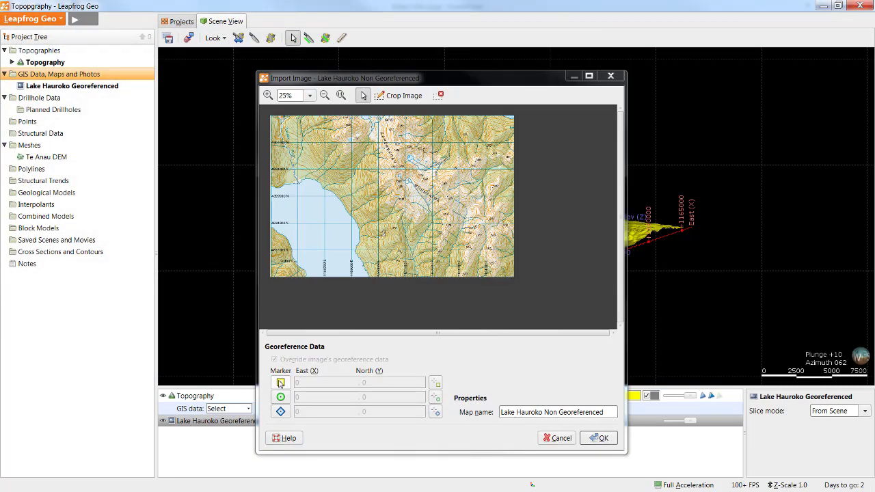
Place the first registration marker exactly on a grid-line intersection.
{"action": "left_click", "coordinate": [280, 383]}
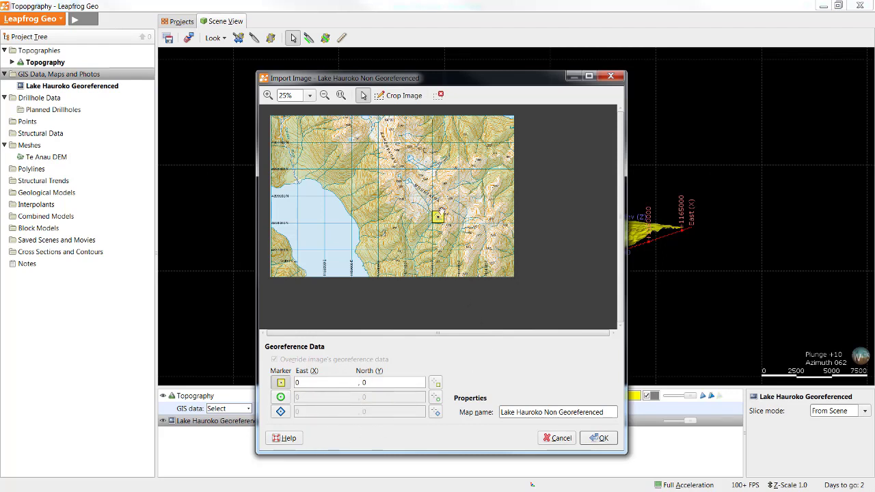
{"action": "scroll", "coordinate": [449, 214], "scroll_direction": "up", "scroll_amount": 1}
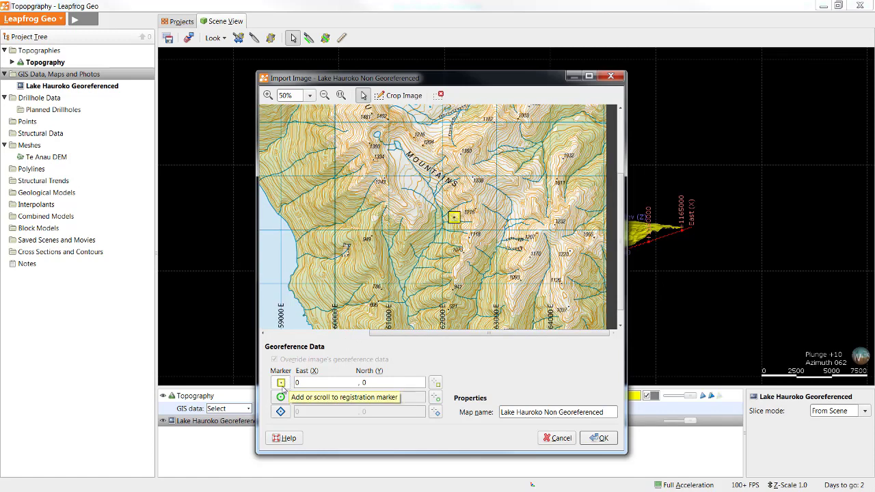
{"action": "scroll", "coordinate": [479, 226], "scroll_direction": "down", "scroll_amount": 2}
{"action": "left_click_drag", "start_coordinate": [353, 166], "coordinate": [292, 136]}
{"action": "scroll", "coordinate": [296, 134], "scroll_direction": "up", "scroll_amount": 1}
{"action": "scroll", "coordinate": [297, 134], "scroll_direction": "up", "scroll_amount": 1}
{"action": "left_click_drag", "start_coordinate": [328, 172], "coordinate": [350, 155]}
{"action": "scroll", "coordinate": [352, 151], "scroll_direction": "up", "scroll_amount": 3}
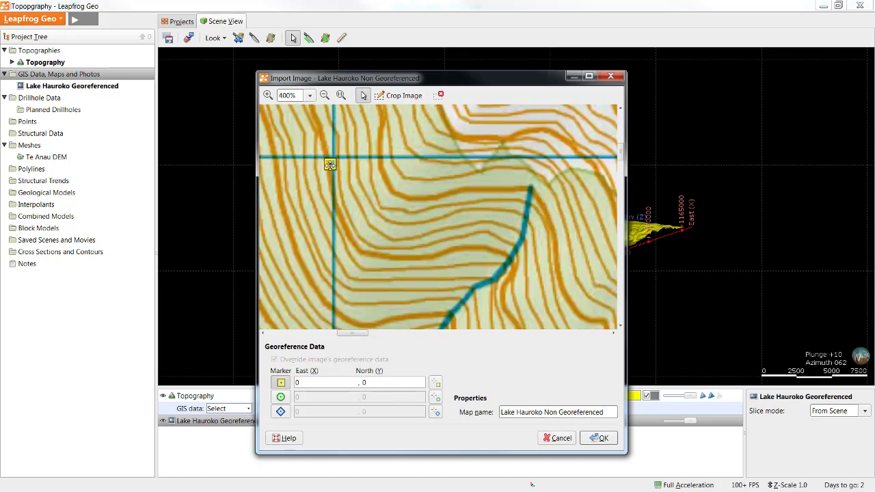
{"action": "left_click_drag", "start_coordinate": [332, 165], "coordinate": [333, 156]}
Pan and zoom the map to read the first marker's grid coordinates.
{"action": "scroll", "coordinate": [359, 161], "scroll_direction": "down", "scroll_amount": 1}
{"action": "scroll", "coordinate": [360, 161], "scroll_direction": "down", "scroll_amount": 1}
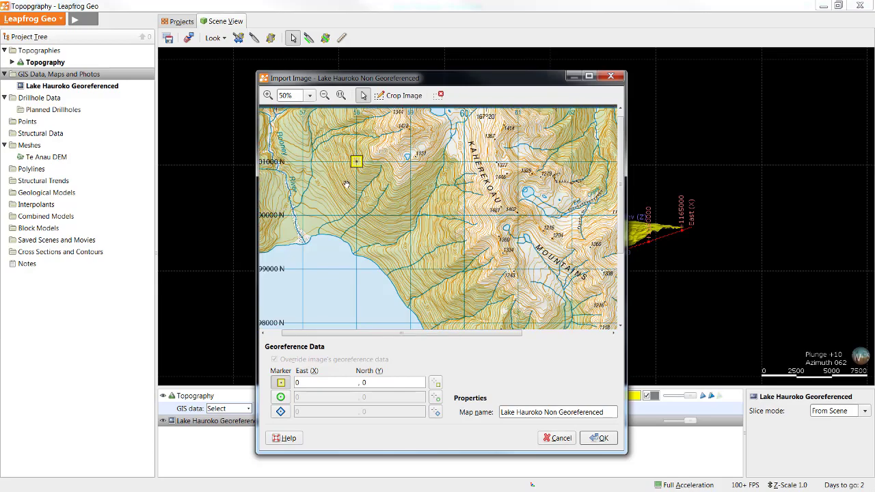
{"action": "scroll", "coordinate": [368, 160], "scroll_direction": "down", "scroll_amount": 1}
{"action": "left_click_drag", "start_coordinate": [368, 159], "coordinate": [369, 171]}
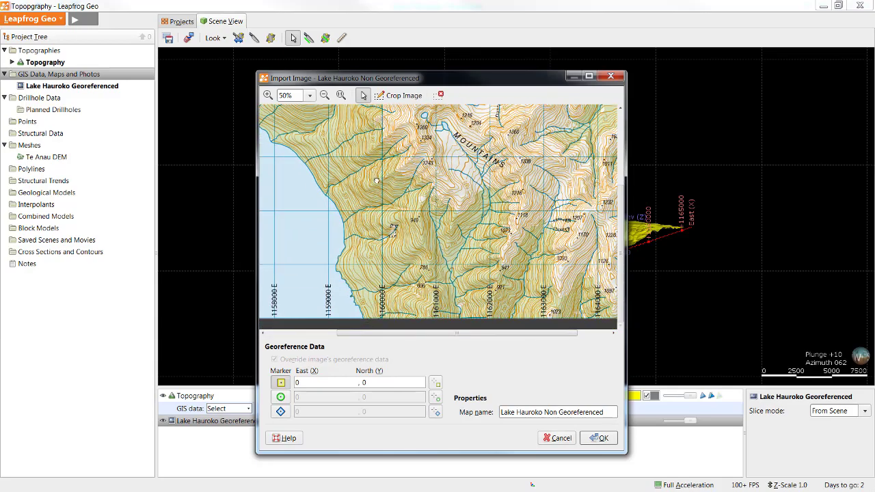
{"action": "left_click_drag", "start_coordinate": [434, 165], "coordinate": [544, 283]}
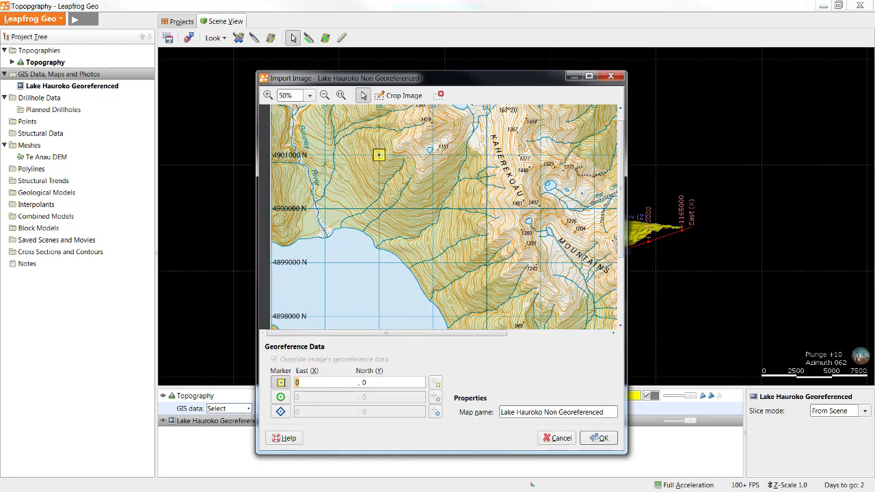
{"action": "scroll", "coordinate": [334, 273], "scroll_direction": "down", "scroll_amount": 1}
{"action": "scroll", "coordinate": [329, 275], "scroll_direction": "up", "scroll_amount": 1}
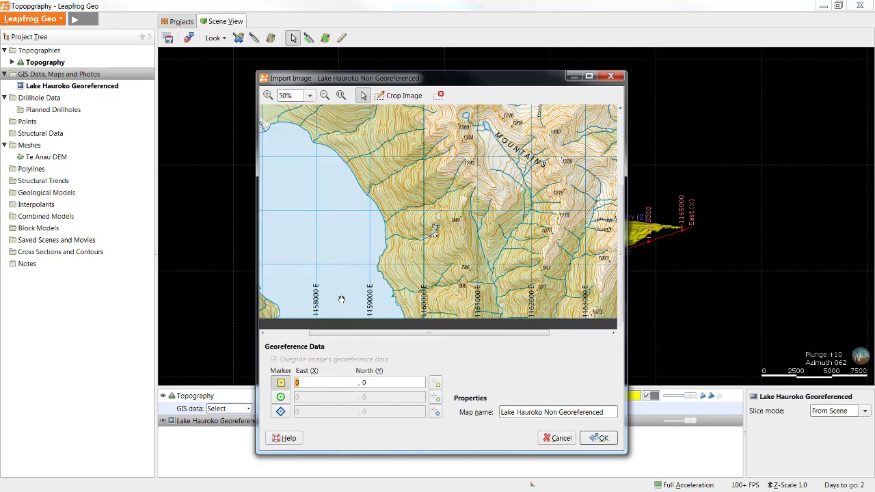
Set the first marker's coordinates to 1158000 East and 4901000 North.
{"action": "key", "text": "BackSpace"}
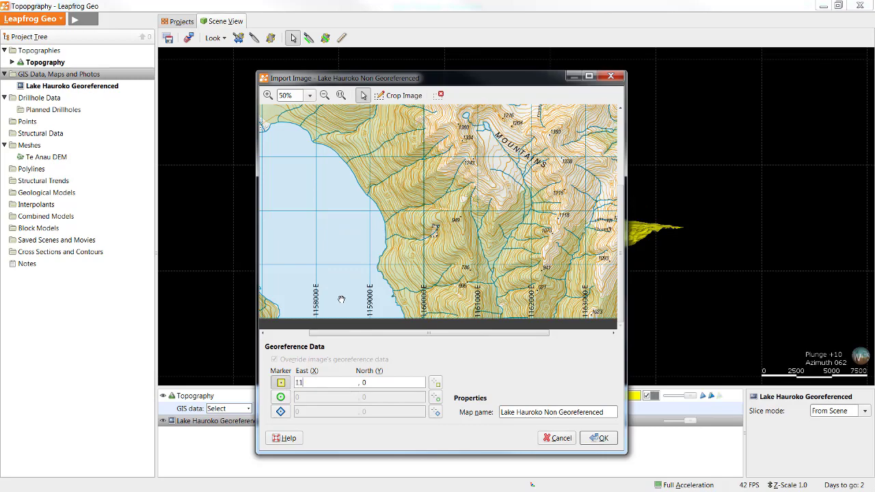
{"action": "type", "text": "000"}
{"action": "left_click_drag", "start_coordinate": [487, 78], "coordinate": [666, 39]}
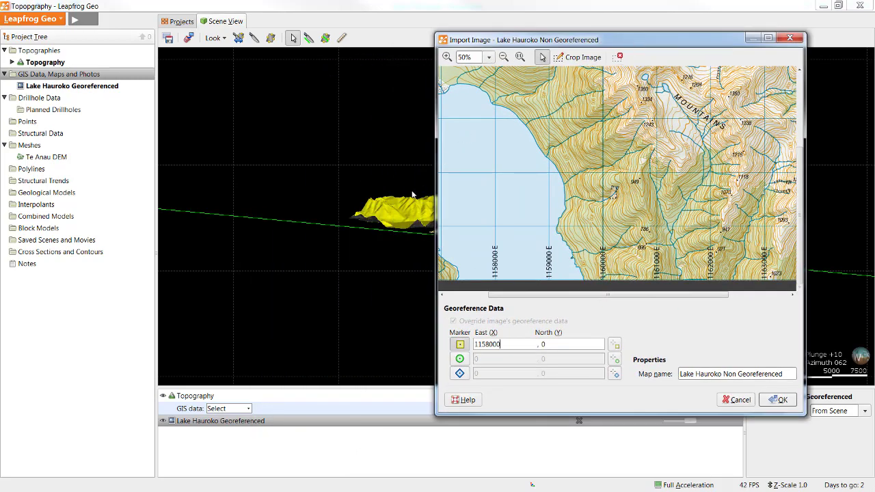
{"action": "left_click_drag", "start_coordinate": [413, 196], "coordinate": [381, 165]}
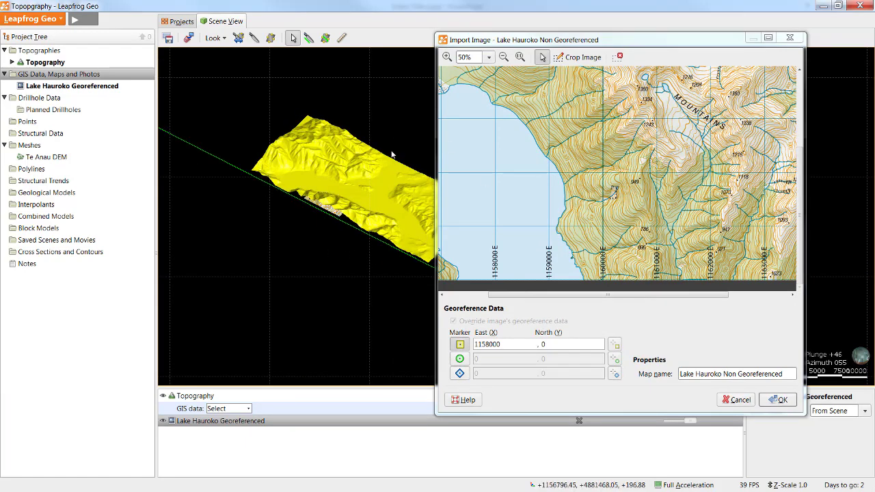
{"action": "scroll", "coordinate": [565, 192], "scroll_direction": "up", "scroll_amount": 2}
{"action": "scroll", "coordinate": [565, 189], "scroll_direction": "down", "scroll_amount": 2}
{"action": "type", "text": "4901"}
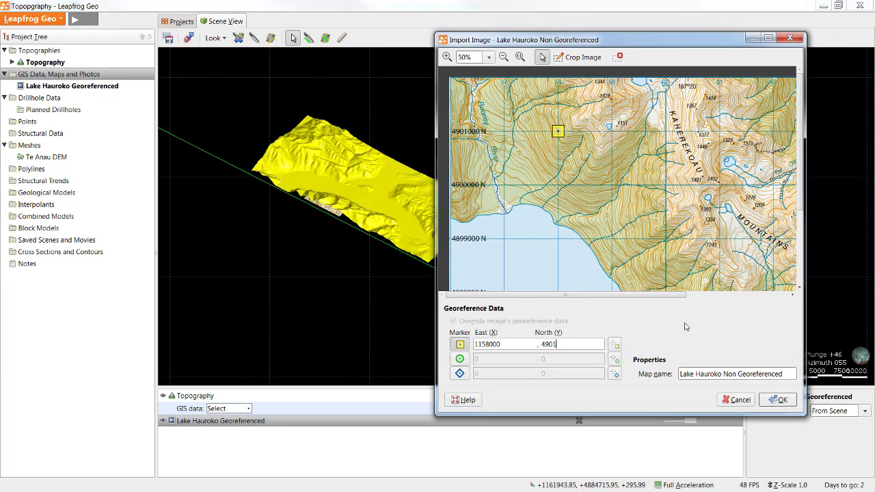
{"action": "type", "text": "000"}
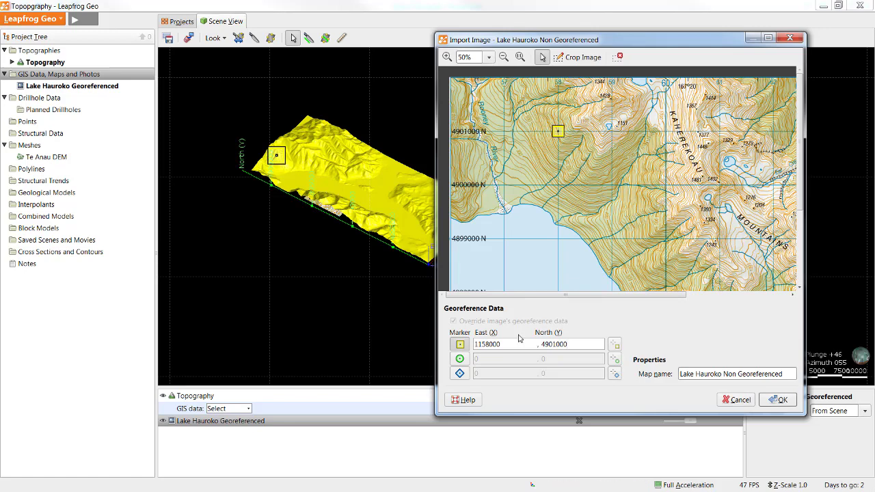
Place the second marker and set it to 1164000 East, 4899000 North.
{"action": "left_click", "coordinate": [461, 360]}
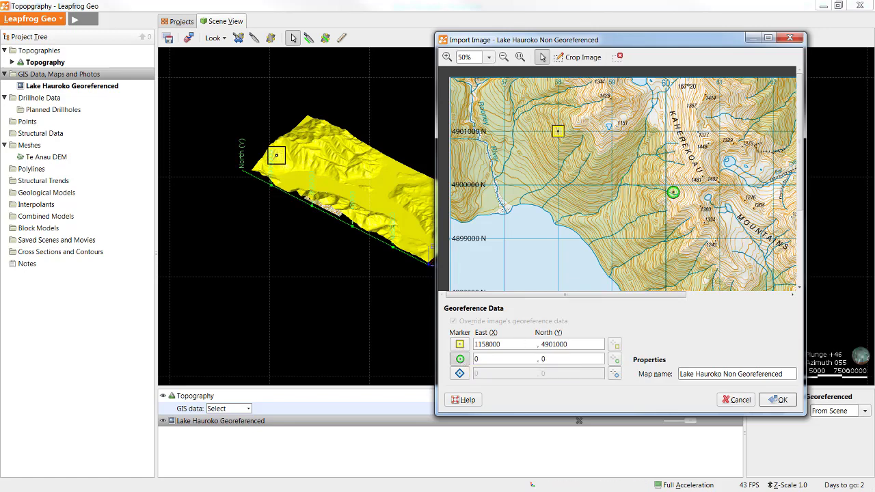
{"action": "scroll", "coordinate": [703, 229], "scroll_direction": "down", "scroll_amount": 1}
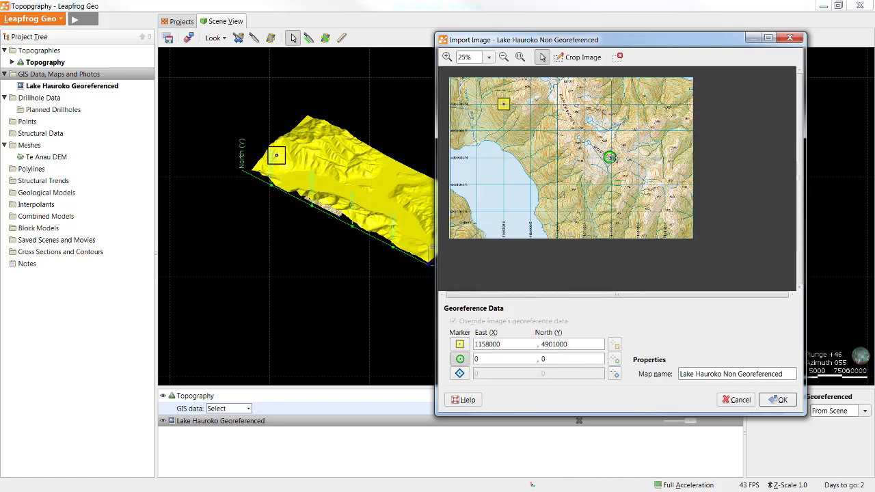
{"action": "scroll", "coordinate": [664, 157], "scroll_direction": "up", "scroll_amount": 5}
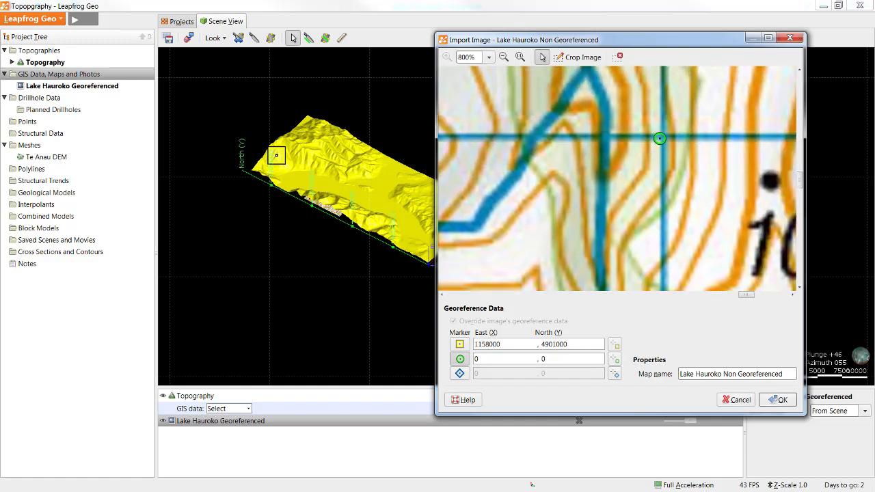
{"action": "scroll", "coordinate": [673, 140], "scroll_direction": "down", "scroll_amount": 2}
{"action": "scroll", "coordinate": [674, 140], "scroll_direction": "down", "scroll_amount": 2}
{"action": "scroll", "coordinate": [705, 218], "scroll_direction": "down", "scroll_amount": 1}
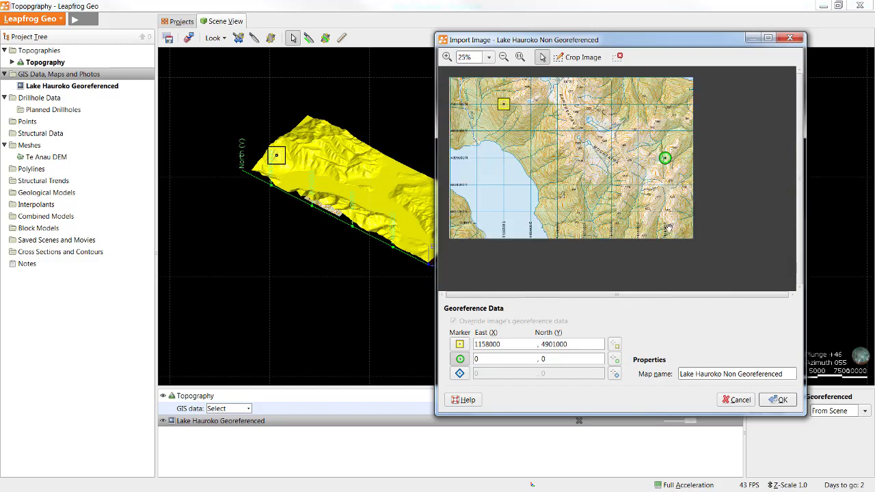
{"action": "scroll", "coordinate": [668, 216], "scroll_direction": "up", "scroll_amount": 2}
{"action": "type", "text": "1164000"}
{"action": "scroll", "coordinate": [727, 121], "scroll_direction": "down", "scroll_amount": 1}
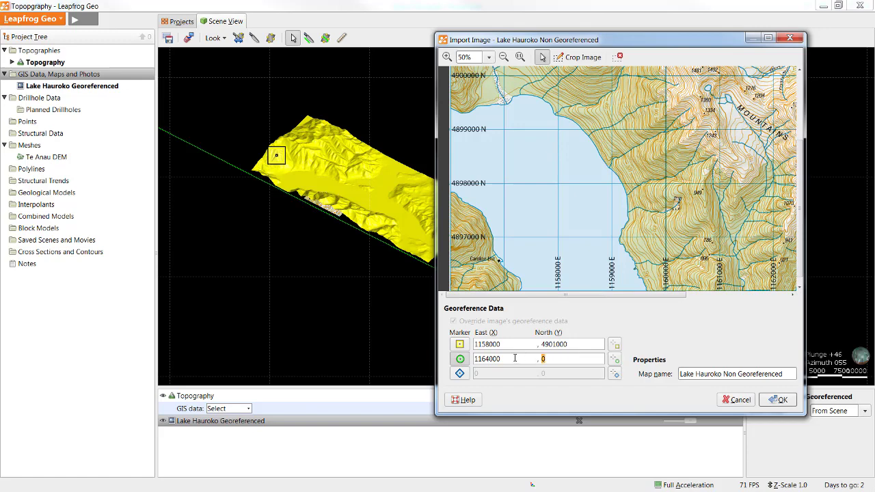
{"action": "type", "text": "4899000"}
{"action": "scroll", "coordinate": [674, 238], "scroll_direction": "down", "scroll_amount": 1}
Place the third marker on a grid intersection at 1159000 East, 4897000 North.
{"action": "left_click", "coordinate": [460, 373]}
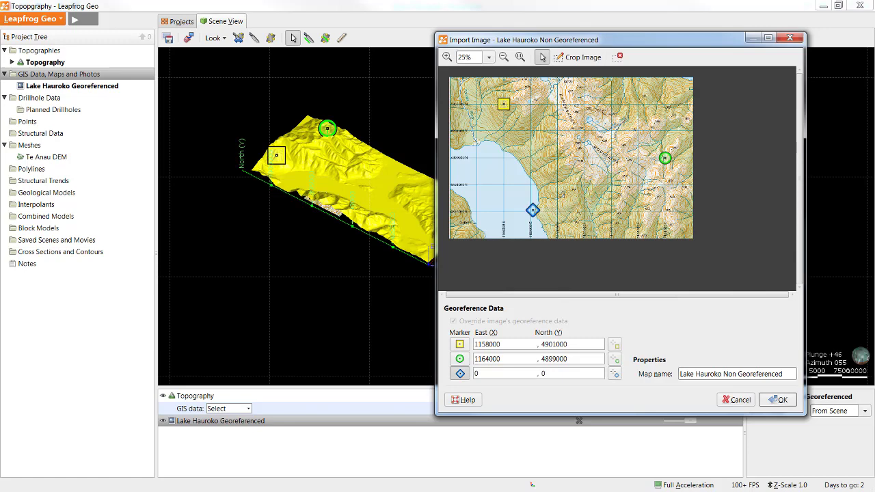
{"action": "scroll", "coordinate": [535, 215], "scroll_direction": "up", "scroll_amount": 2}
{"action": "scroll", "coordinate": [517, 240], "scroll_direction": "up", "scroll_amount": 2}
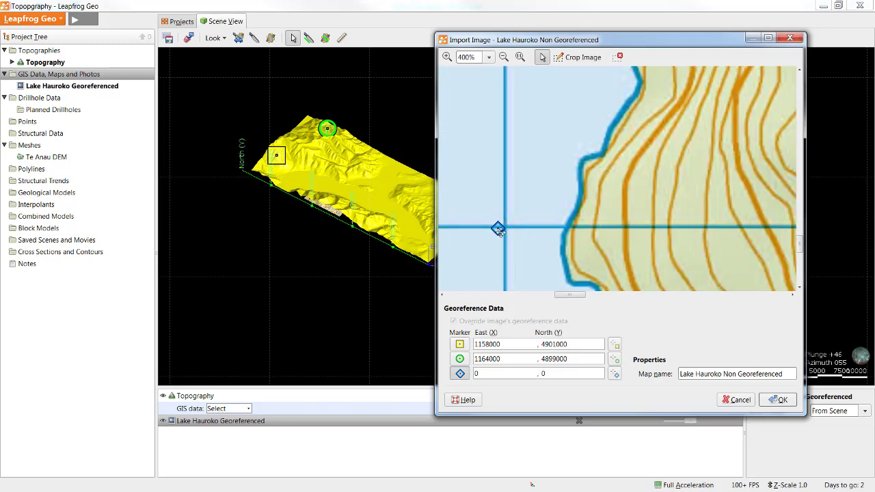
{"action": "left_click", "coordinate": [506, 227]}
{"action": "scroll", "coordinate": [509, 230], "scroll_direction": "down", "scroll_amount": 3}
{"action": "type", "text": "1159000 , "}
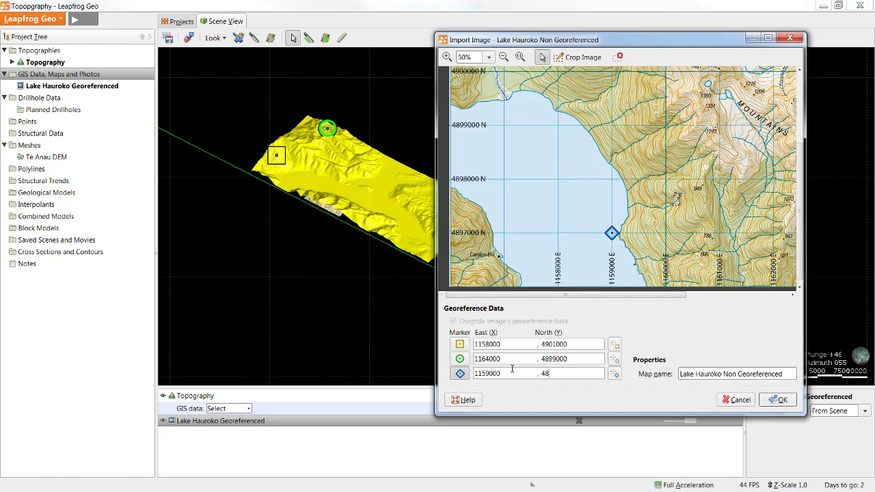
{"action": "type", "text": "4897000"}
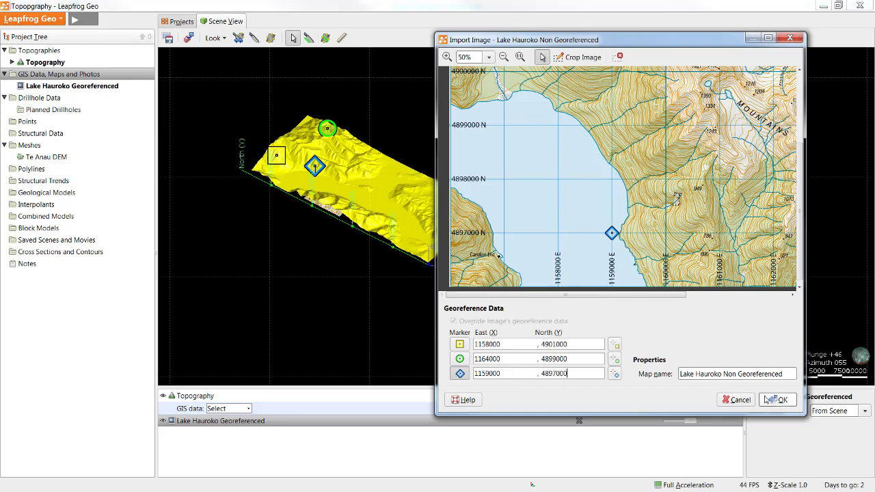
Finish the non-georeferenced map import and add it to the scene.
{"action": "left_click", "coordinate": [778, 400]}
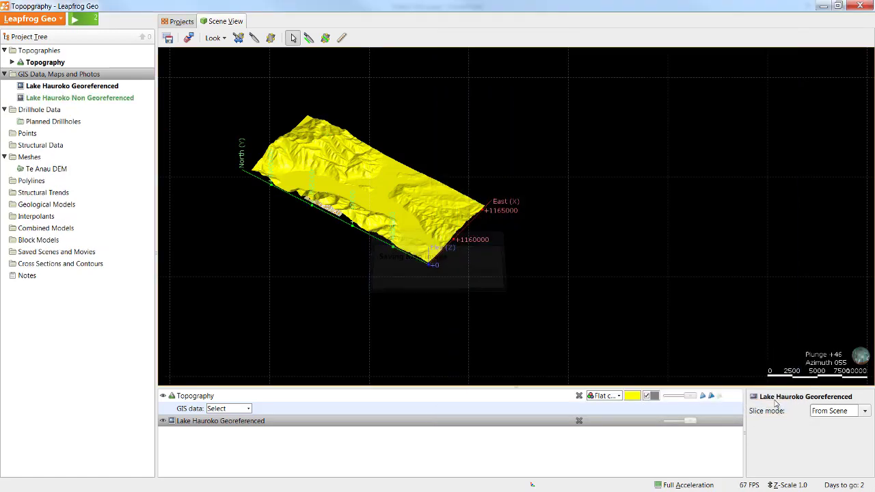
{"action": "left_click_drag", "start_coordinate": [79, 97], "coordinate": [301, 170]}
{"action": "left_click_drag", "start_coordinate": [296, 245], "coordinate": [306, 206]}
Open the Lake Hauroko for Registration Markers image as a new map import.
{"action": "right_click", "coordinate": [129, 76]}
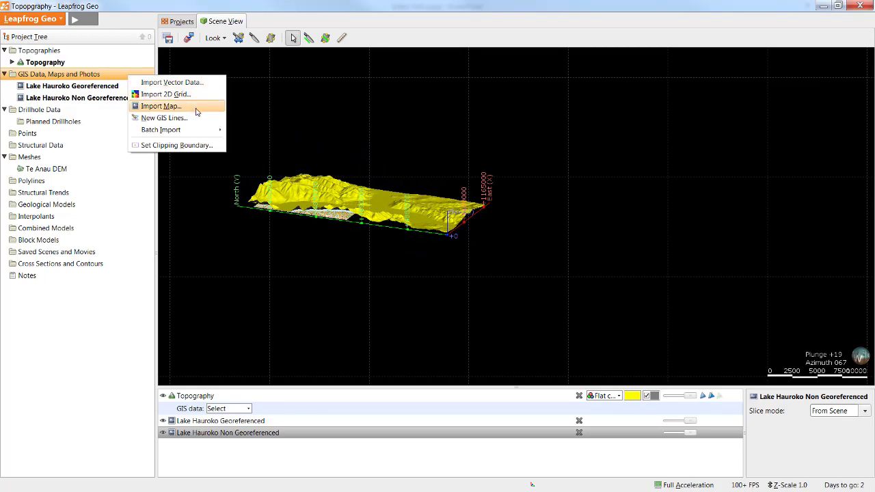
{"action": "left_click", "coordinate": [196, 107]}
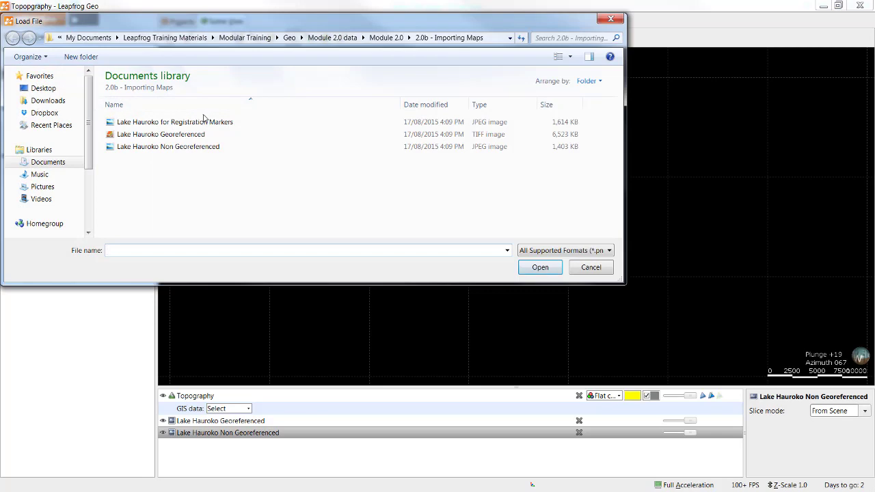
{"action": "left_click", "coordinate": [216, 123]}
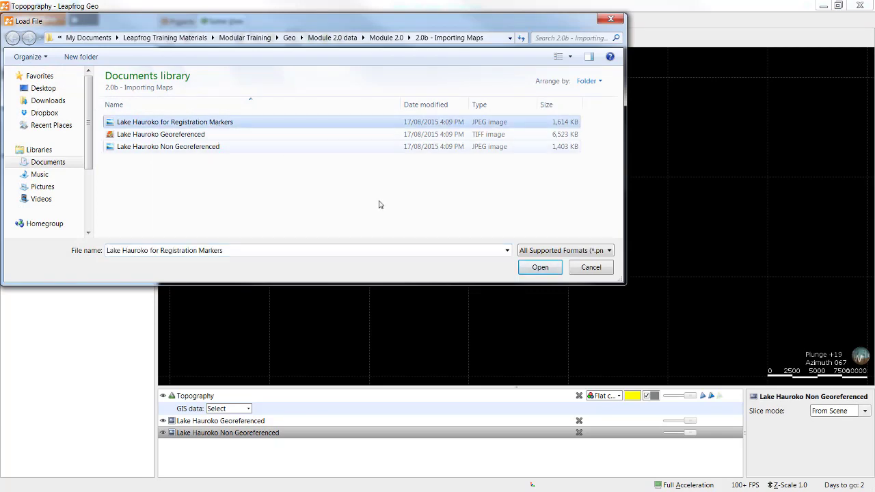
{"action": "left_click", "coordinate": [532, 269]}
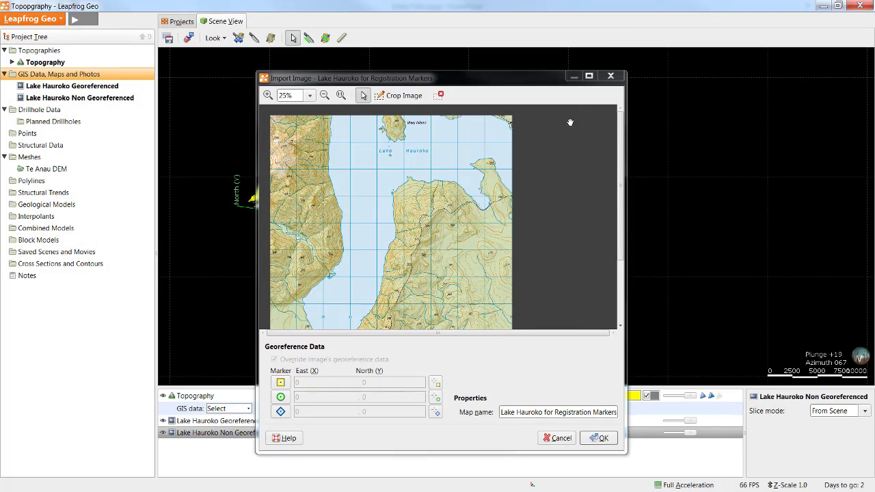
In a zoomed plan view, place marker 1 at the lake's southern tip.
{"action": "left_click_drag", "start_coordinate": [564, 78], "coordinate": [785, 62]}
{"action": "left_click_drag", "start_coordinate": [393, 258], "coordinate": [307, 321]}
{"action": "key", "text": "d"}
{"action": "scroll", "coordinate": [390, 168], "scroll_direction": "up", "scroll_amount": 2}
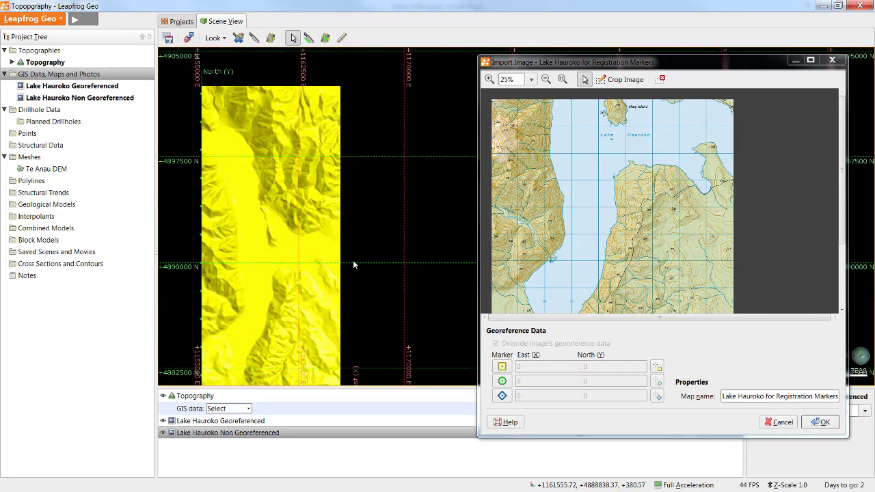
{"action": "scroll", "coordinate": [414, 174], "scroll_direction": "up", "scroll_amount": 2}
{"action": "right_click_drag", "start_coordinate": [414, 174], "coordinate": [513, 133]}
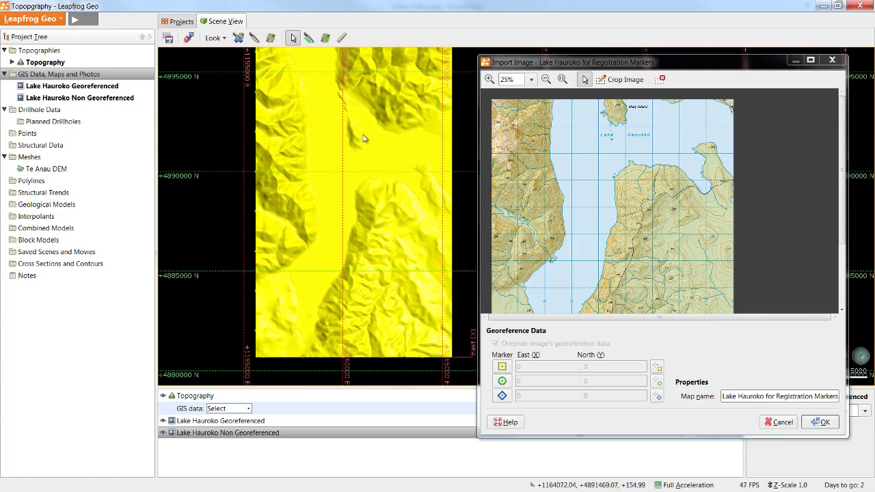
{"action": "left_click", "coordinate": [503, 368]}
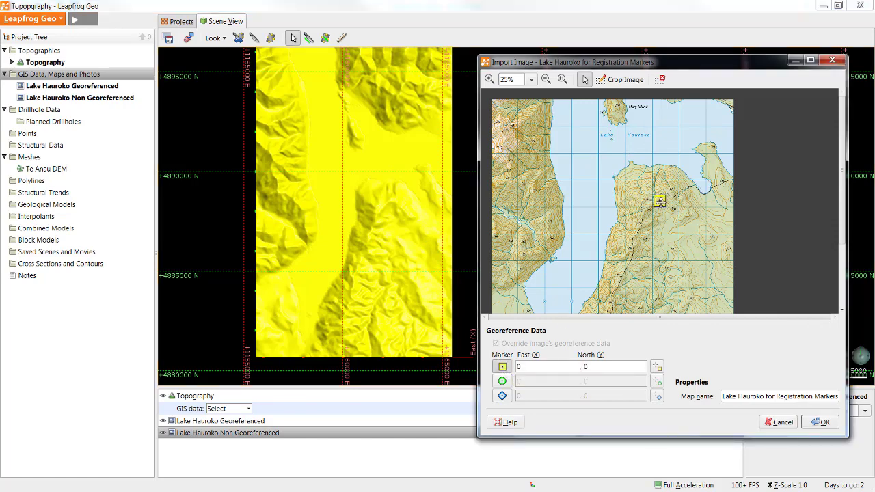
{"action": "mouse_move", "coordinate": [660, 200]}
{"action": "left_mouse_down"}
{"action": "mouse_move", "coordinate": [577, 228]}
{"action": "mouse_move", "coordinate": [600, 145]}
{"action": "mouse_move", "coordinate": [581, 264]}
{"action": "mouse_move", "coordinate": [546, 292]}
{"action": "left_mouse_up"}
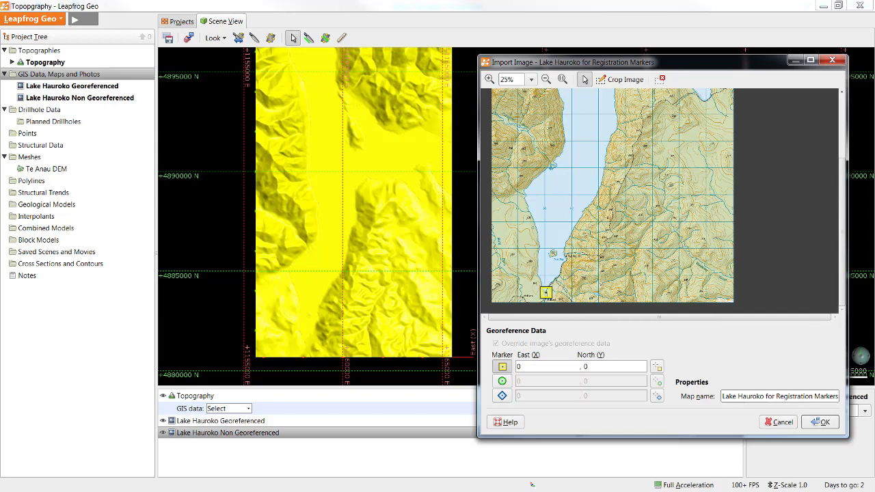
Tie marker 1 to the topography, then place marker 2 on the northeast headland and tie it too.
{"action": "left_click", "coordinate": [655, 369]}
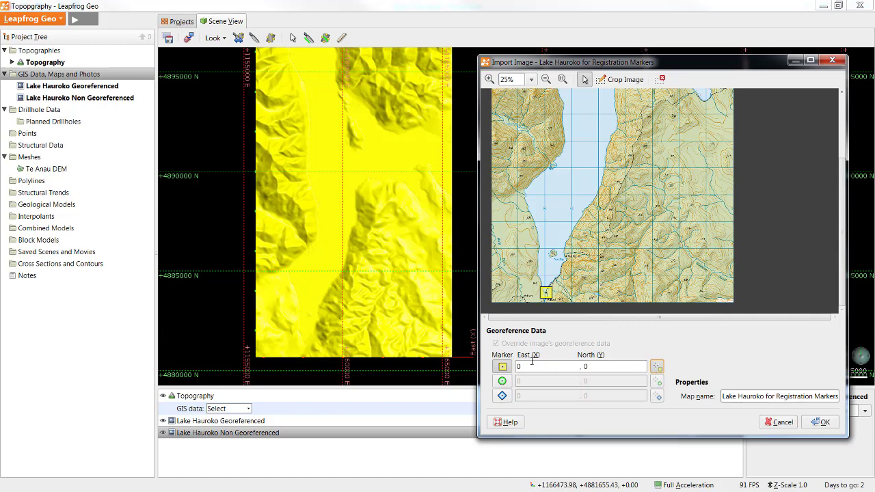
{"action": "left_click", "coordinate": [307, 341]}
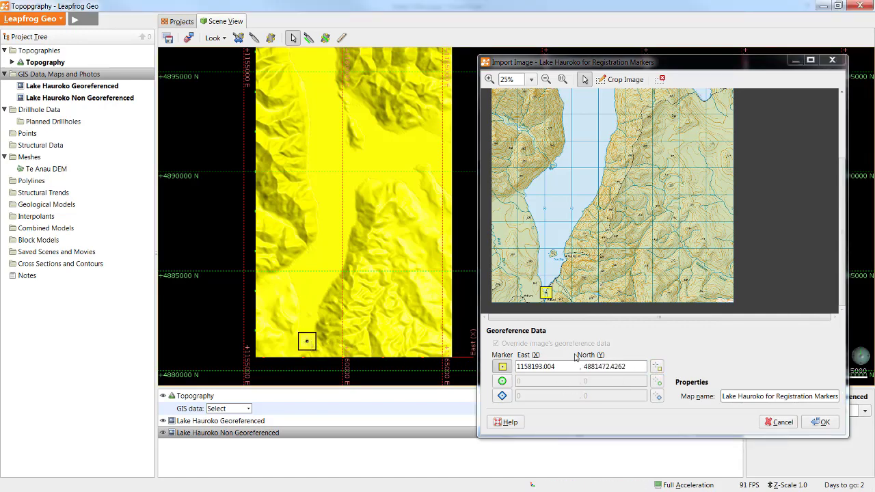
{"action": "mouse_move", "coordinate": [646, 161]}
{"action": "left_mouse_down"}
{"action": "mouse_move", "coordinate": [627, 234]}
{"action": "mouse_move", "coordinate": [633, 259]}
{"action": "left_mouse_up"}
{"action": "left_click", "coordinate": [502, 381]}
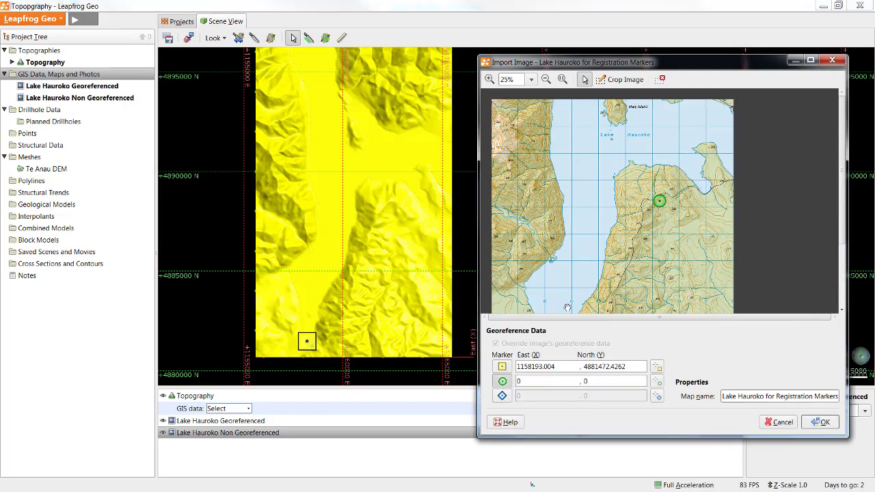
{"action": "left_click_drag", "start_coordinate": [660, 200], "coordinate": [694, 148]}
{"action": "left_click", "coordinate": [657, 381]}
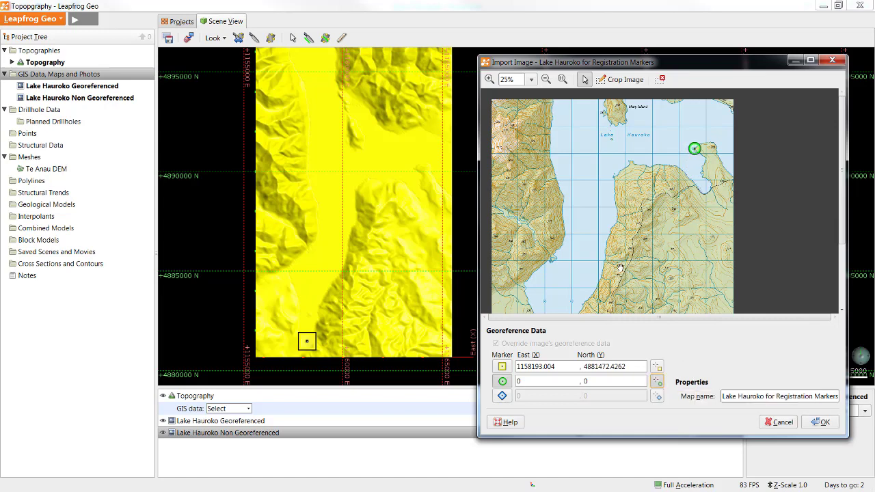
{"action": "left_click", "coordinate": [413, 167]}
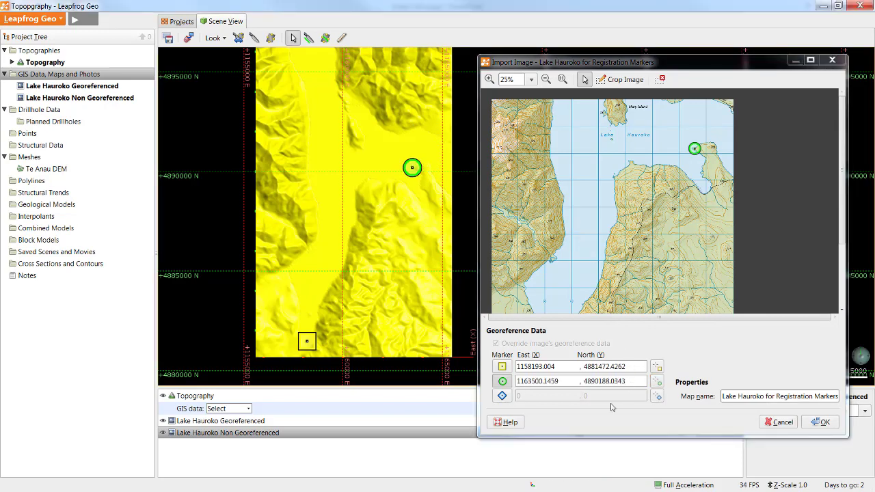
Place marker 3 near the island and tie it to 1160572.0676 E, 4891148.81 N.
{"action": "left_click", "coordinate": [502, 396]}
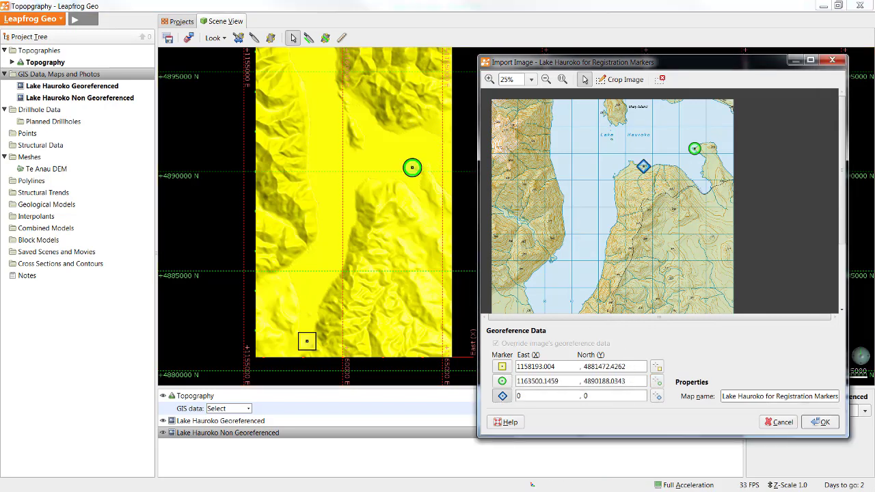
{"action": "left_click", "coordinate": [612, 122]}
{"action": "left_click", "coordinate": [657, 396]}
{"action": "left_click", "coordinate": [354, 149]}
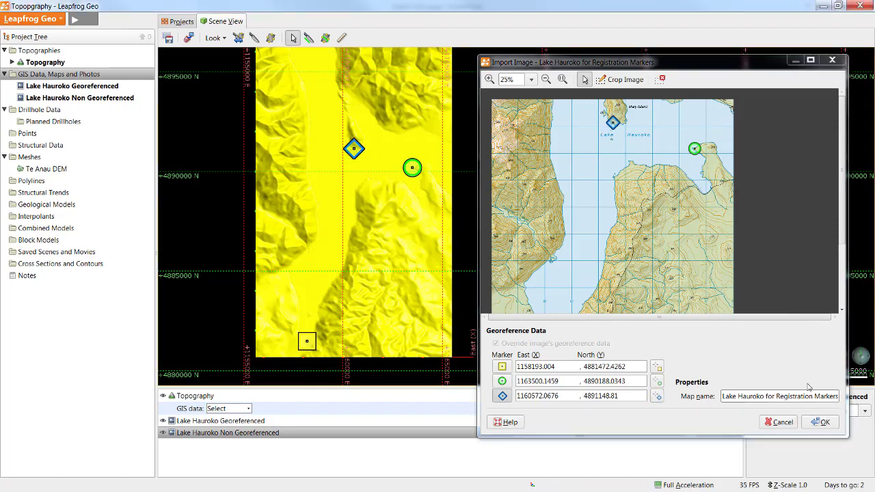
Import Lake Hauroko for Registration Markers, add it to the scene, then remove all three map layers.
{"action": "left_click", "coordinate": [824, 424]}
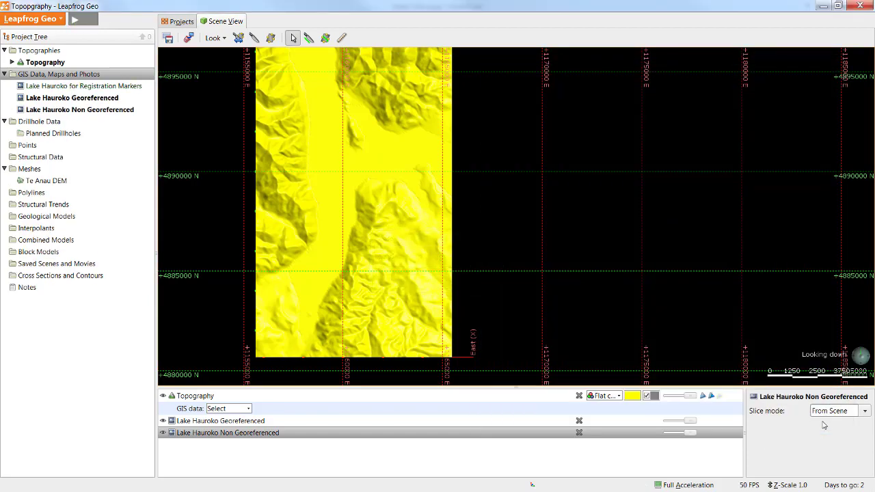
{"action": "left_click_drag", "start_coordinate": [103, 88], "coordinate": [465, 229]}
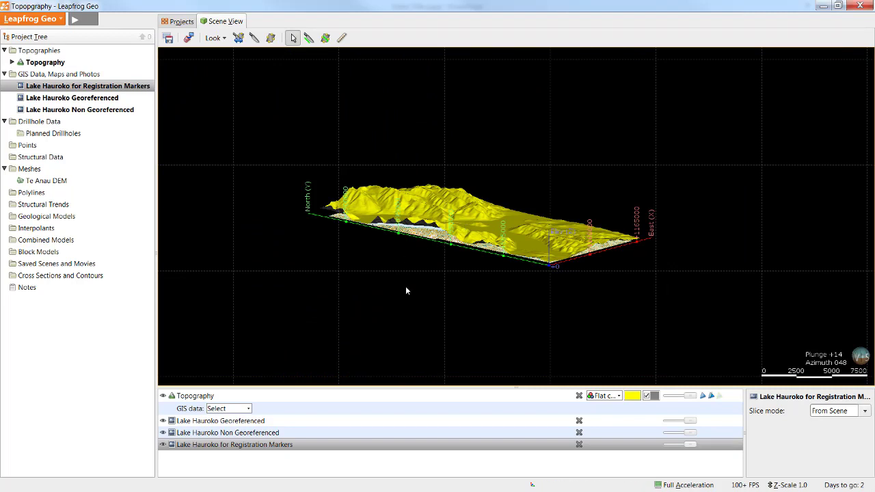
{"action": "left_click_drag", "start_coordinate": [406, 286], "coordinate": [453, 259]}
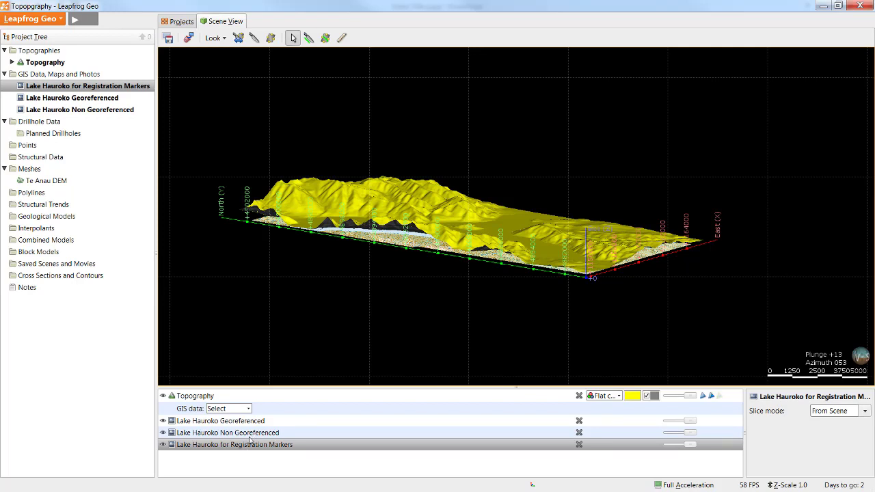
{"action": "key", "text": "ctrl+a"}
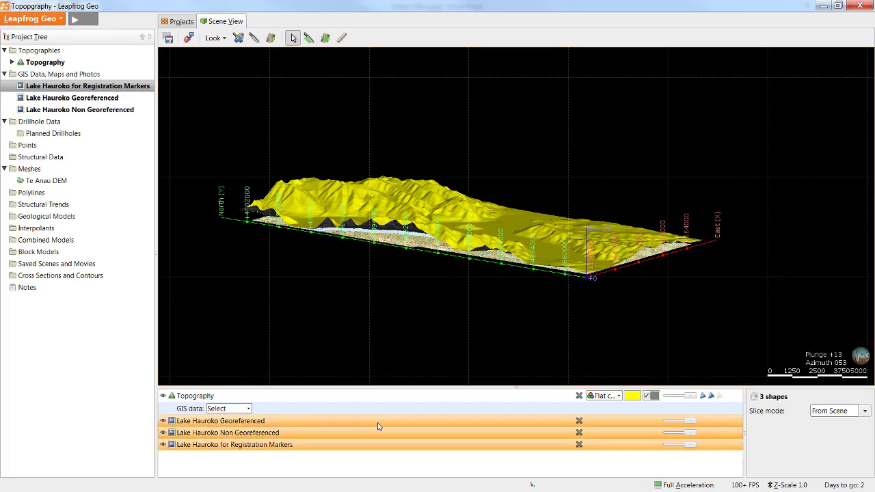
{"action": "left_click", "coordinate": [579, 422]}
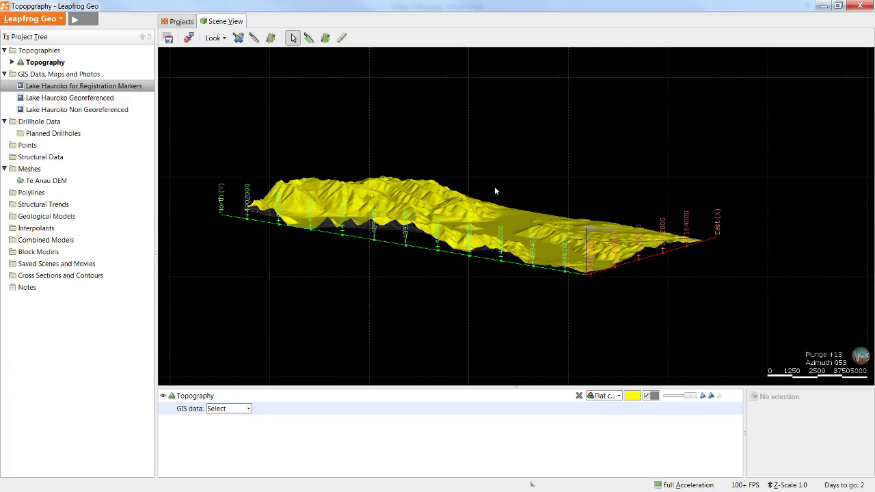
From a top-down view, set Topography's GIS data to Maps and Photos > Lake Hauroko Georeferenced.
{"action": "left_click_drag", "start_coordinate": [530, 303], "coordinate": [400, 245]}
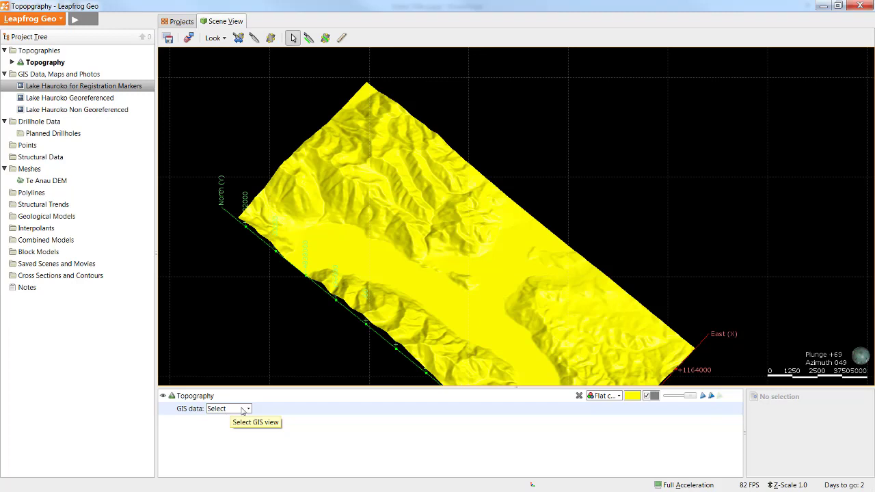
{"action": "left_click", "coordinate": [248, 409]}
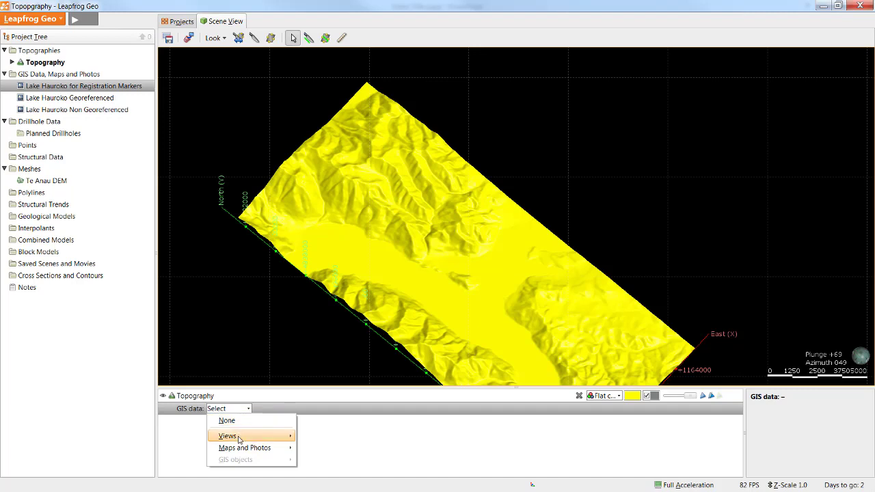
{"action": "mouse_move", "coordinate": [239, 439]}
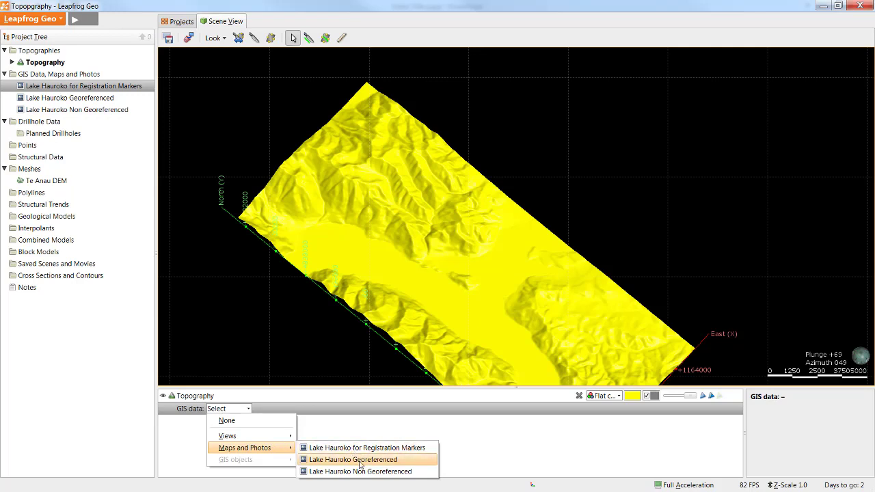
{"action": "left_click", "coordinate": [359, 460]}
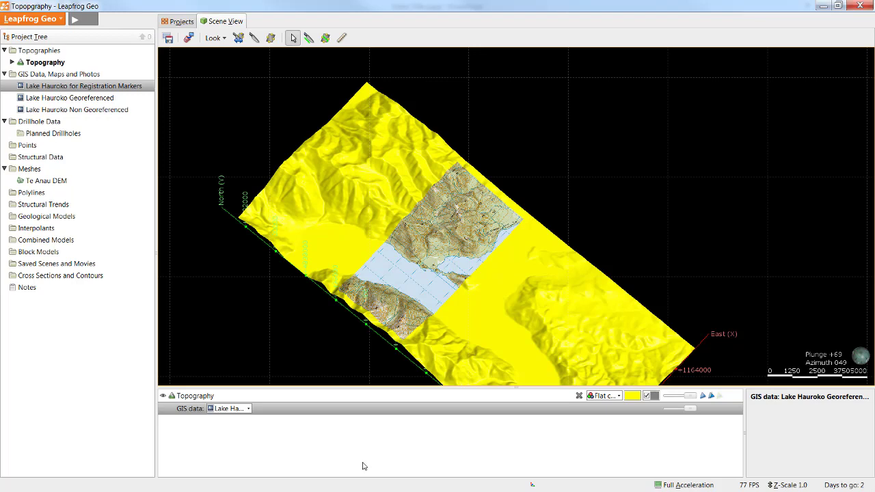
Create a new GIS view named 'Maps' in the GIS views editor.
{"action": "left_click", "coordinate": [249, 409]}
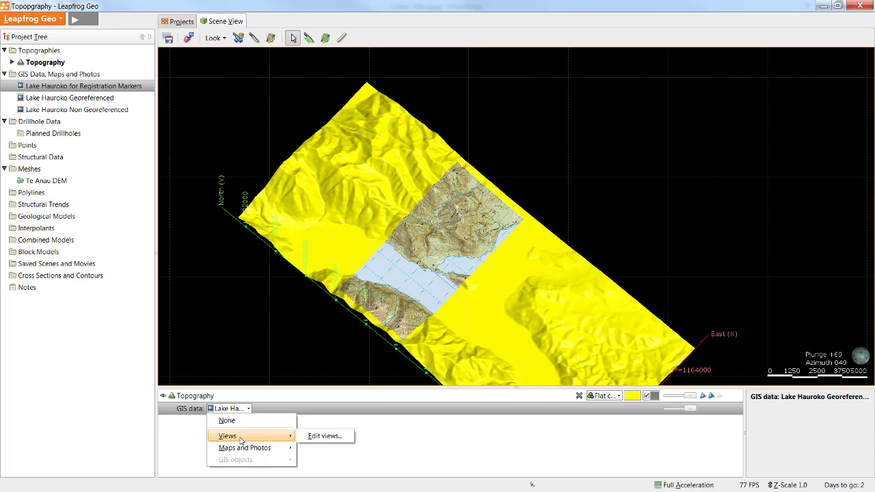
{"action": "left_click", "coordinate": [328, 437]}
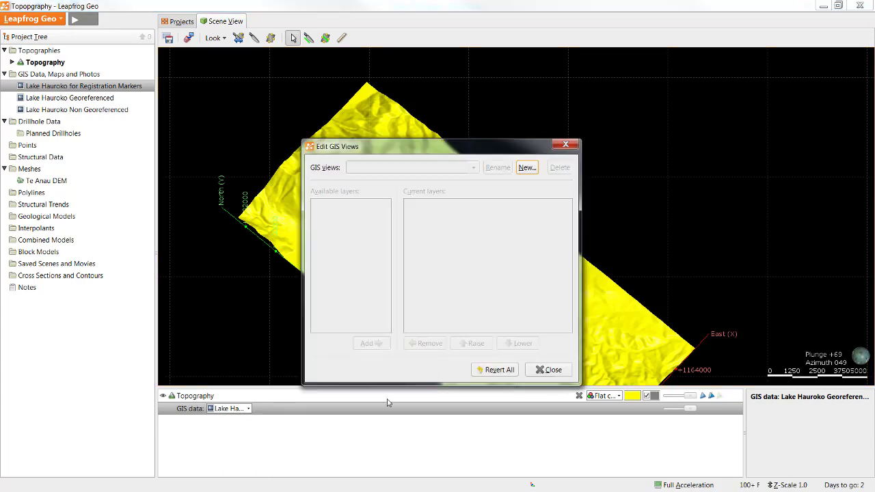
{"action": "left_click", "coordinate": [526, 168]}
{"action": "type", "text": "Maps"}
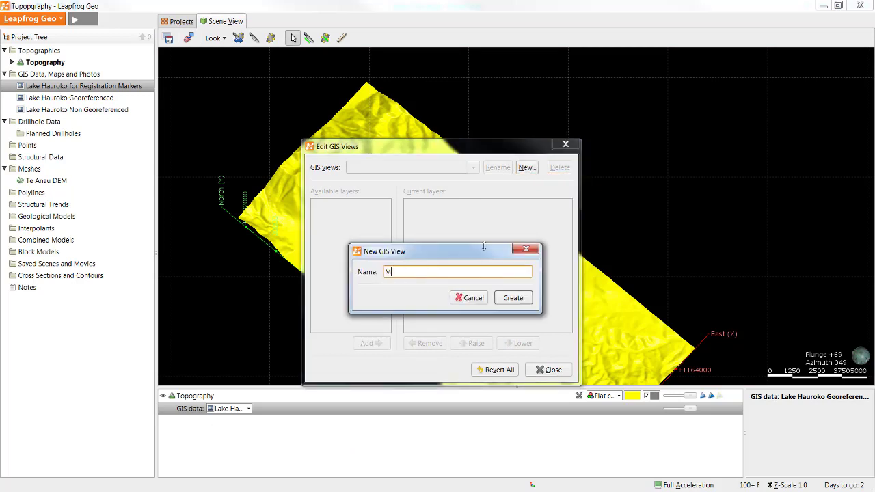
{"action": "left_click", "coordinate": [515, 299]}
Add all three Lake Hauroko map layers to the Maps view.
{"action": "left_click", "coordinate": [386, 231], "text": "shift"}
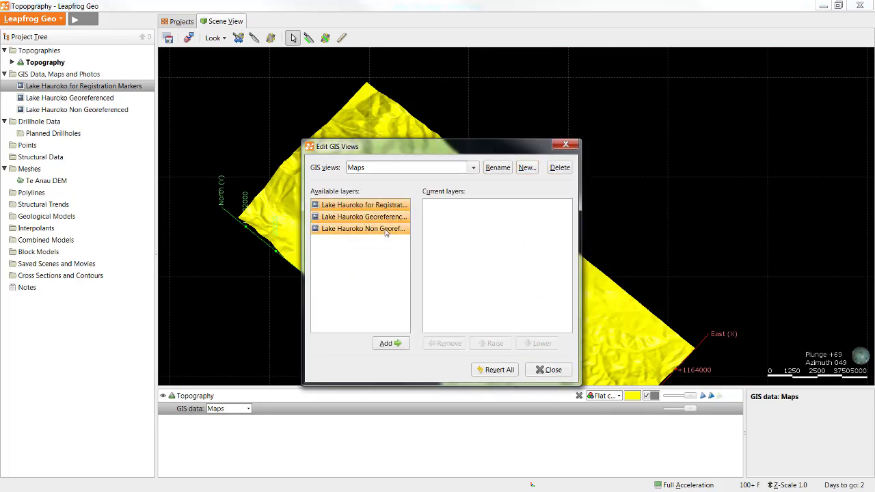
{"action": "left_click", "coordinate": [404, 346]}
{"action": "left_click_drag", "start_coordinate": [449, 146], "coordinate": [669, 89]}
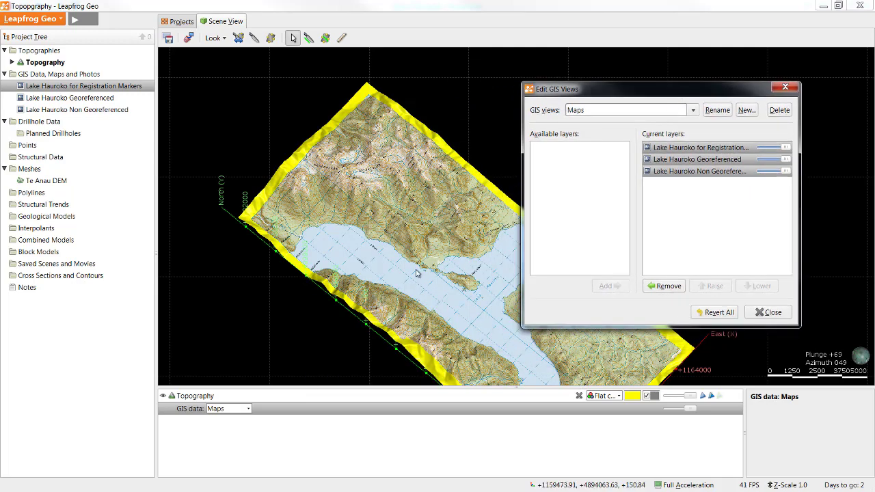
{"action": "left_click_drag", "start_coordinate": [369, 205], "coordinate": [317, 232]}
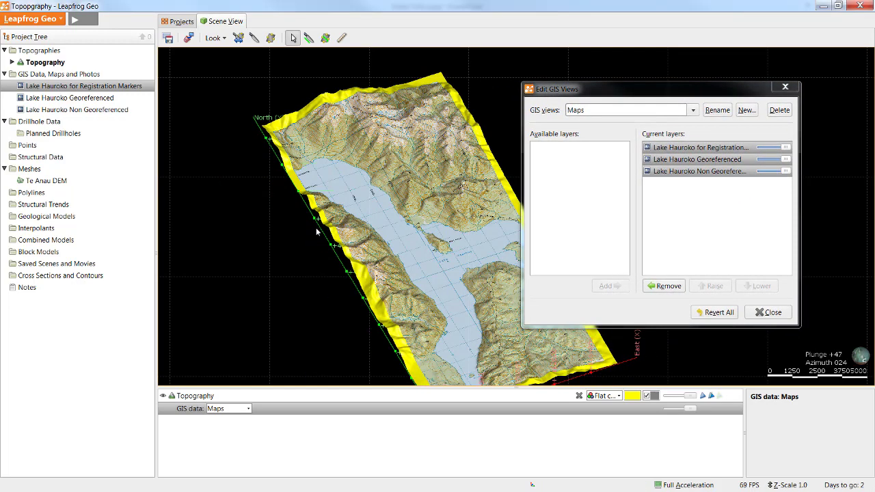
{"action": "left_click", "coordinate": [776, 314]}
{"action": "left_click_drag", "start_coordinate": [491, 212], "coordinate": [461, 293]}
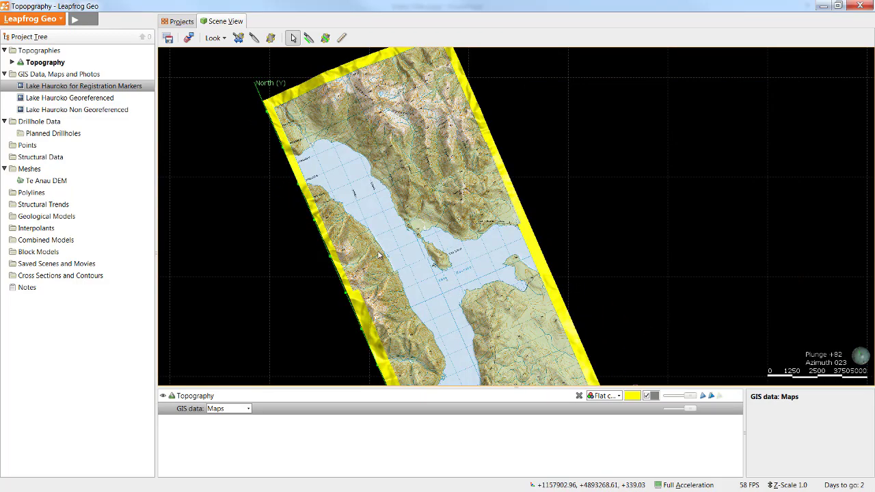
{"action": "double_click", "coordinate": [90, 87]}
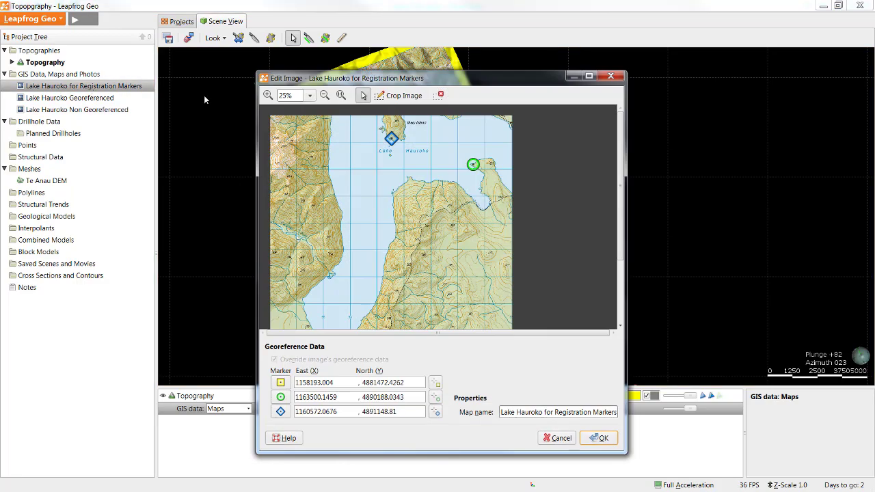
{"action": "left_click_drag", "start_coordinate": [479, 78], "coordinate": [734, 61]}
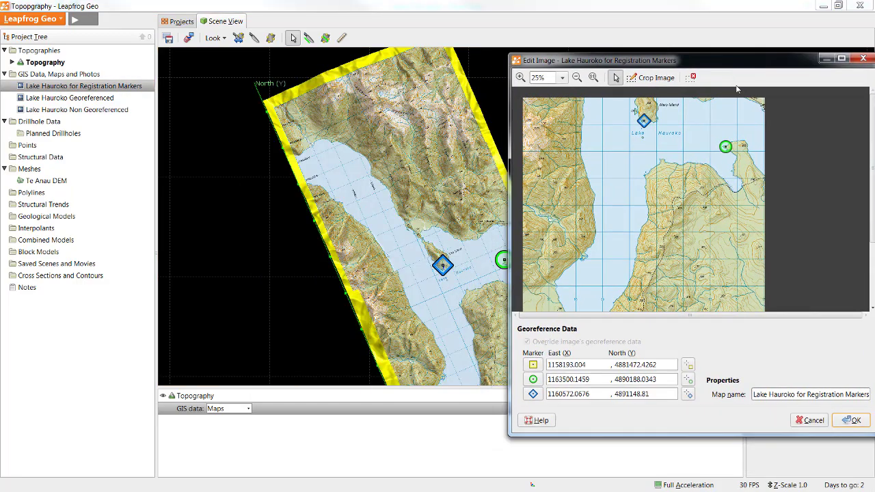
{"action": "left_click", "coordinate": [845, 420]}
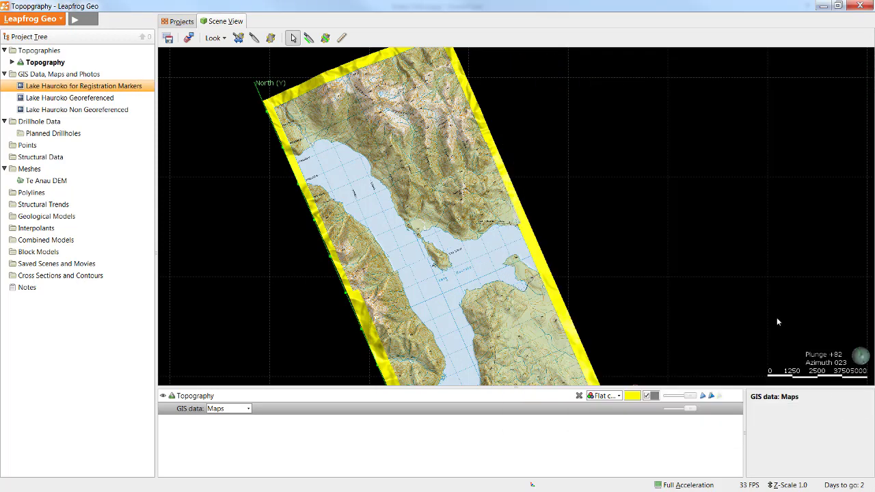